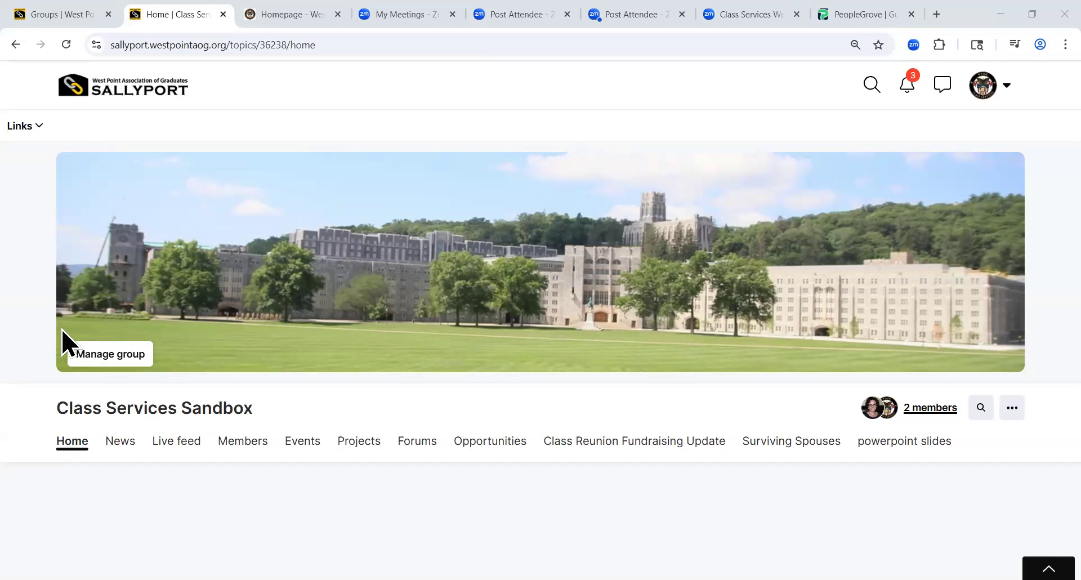
- Start a new email campaign in the management area of the Class Services Sandbox group
{"action": "left_click", "coordinate": [109, 357]}
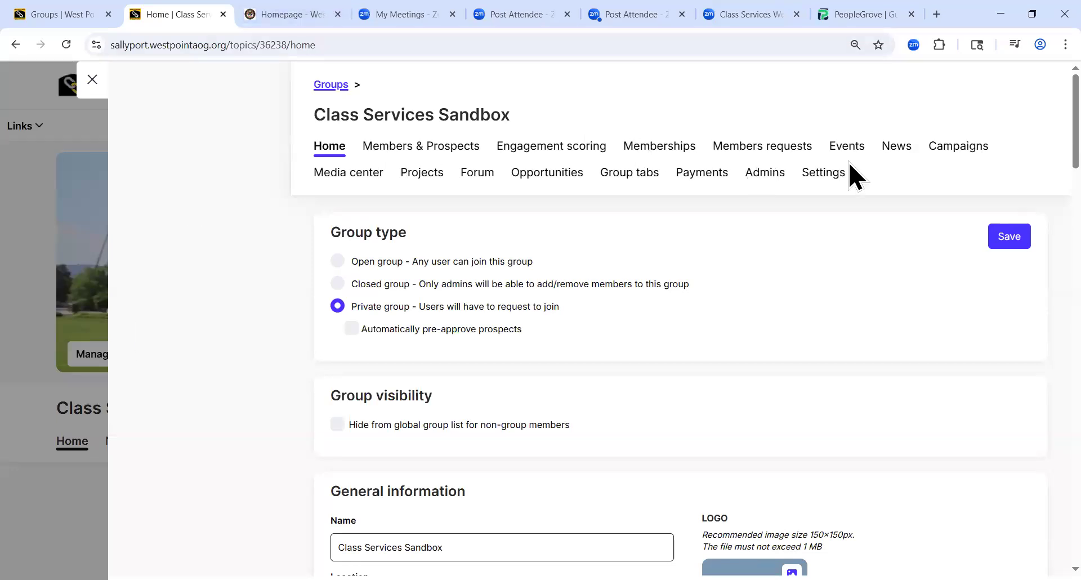
{"action": "left_click", "coordinate": [972, 148]}
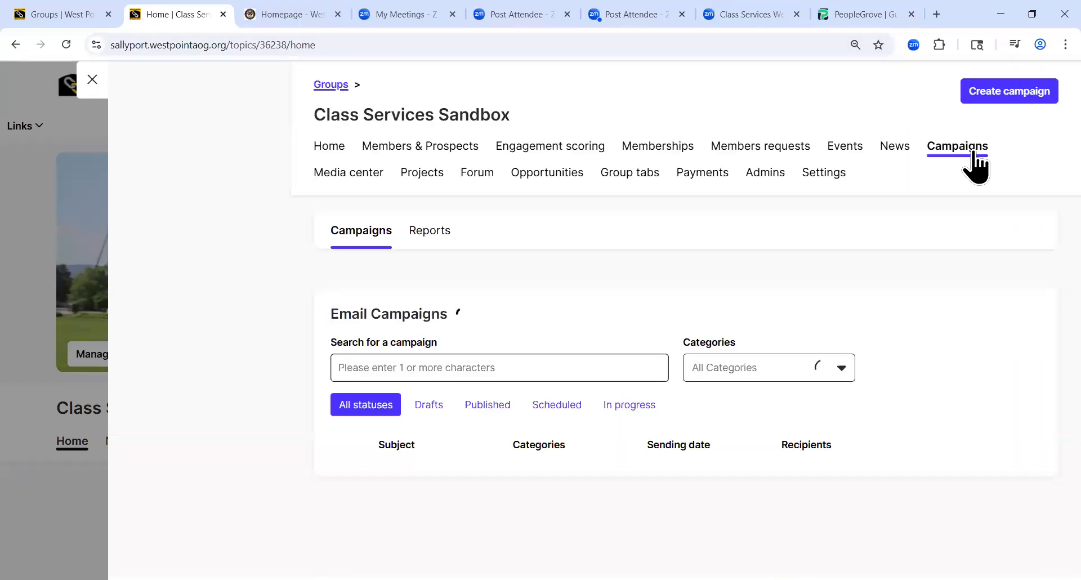
{"action": "left_click", "coordinate": [986, 96]}
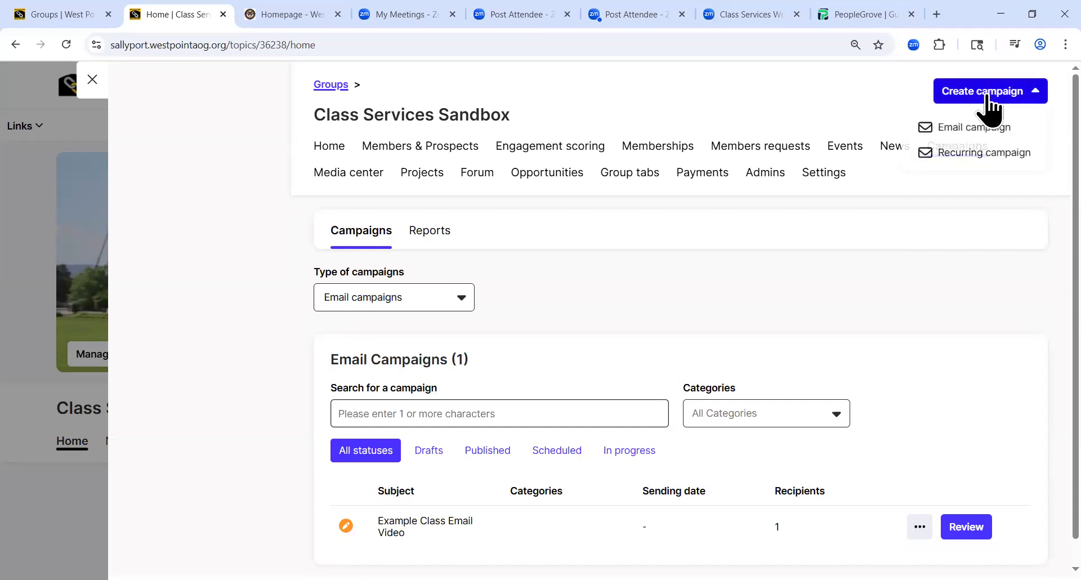
{"action": "left_click", "coordinate": [981, 128]}
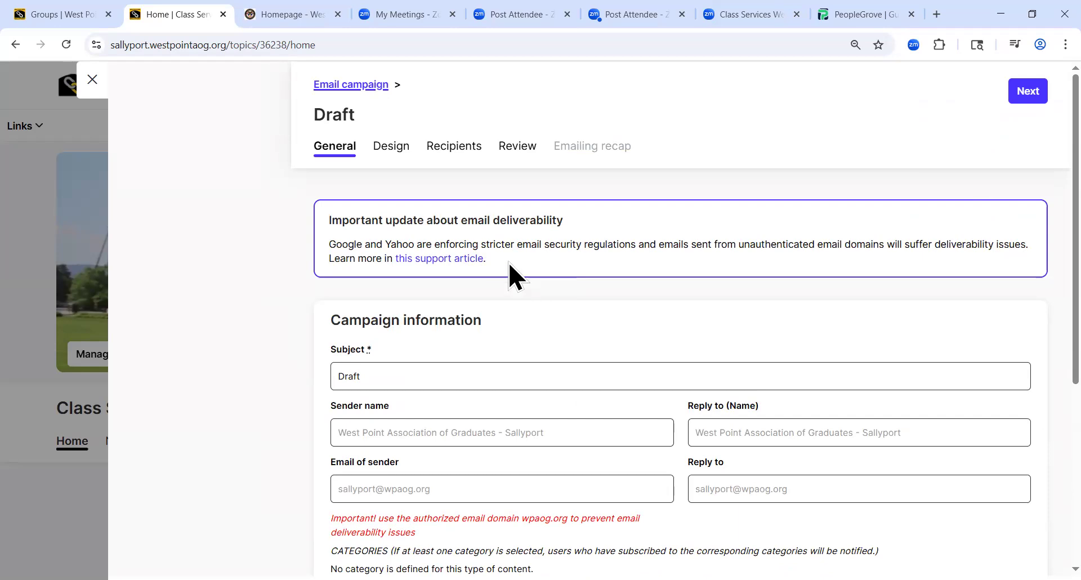
- Set the campaign subject to "Class Services Email Demonstration"
{"action": "double_click", "coordinate": [391, 373]}
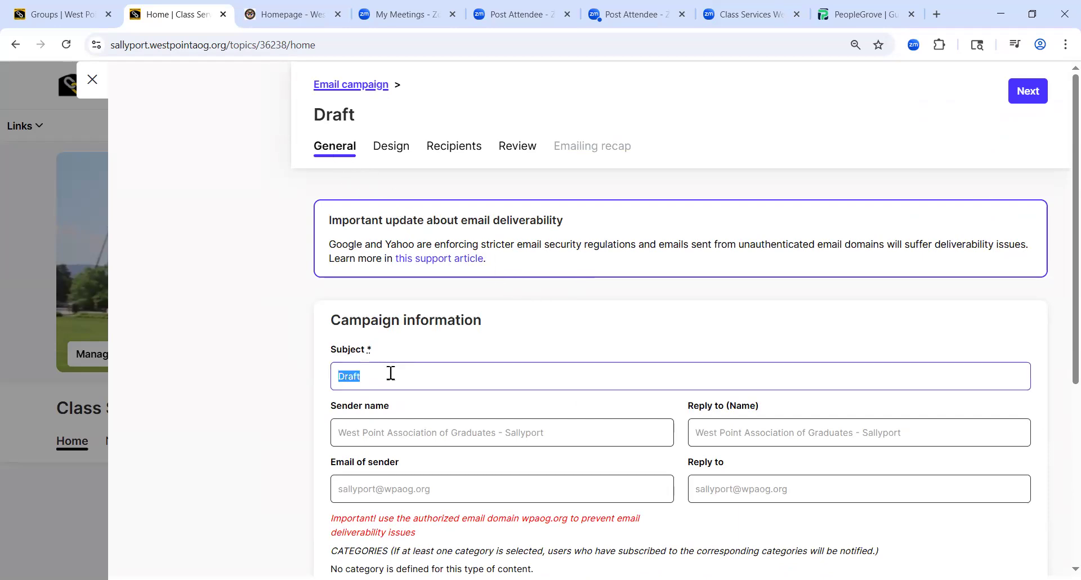
{"action": "type", "text": "C"}
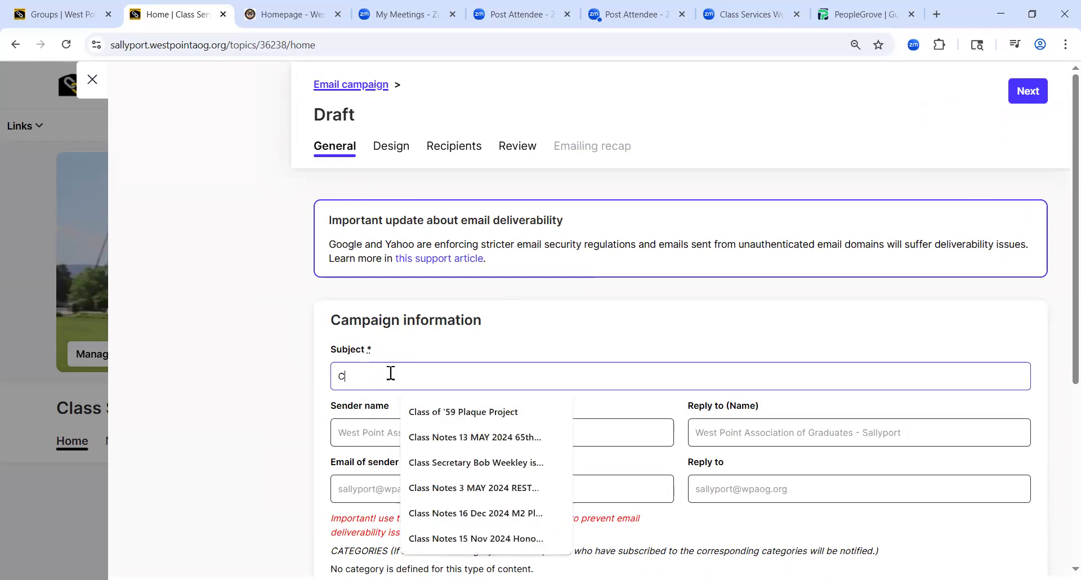
{"action": "type", "text": "lass Servics"}
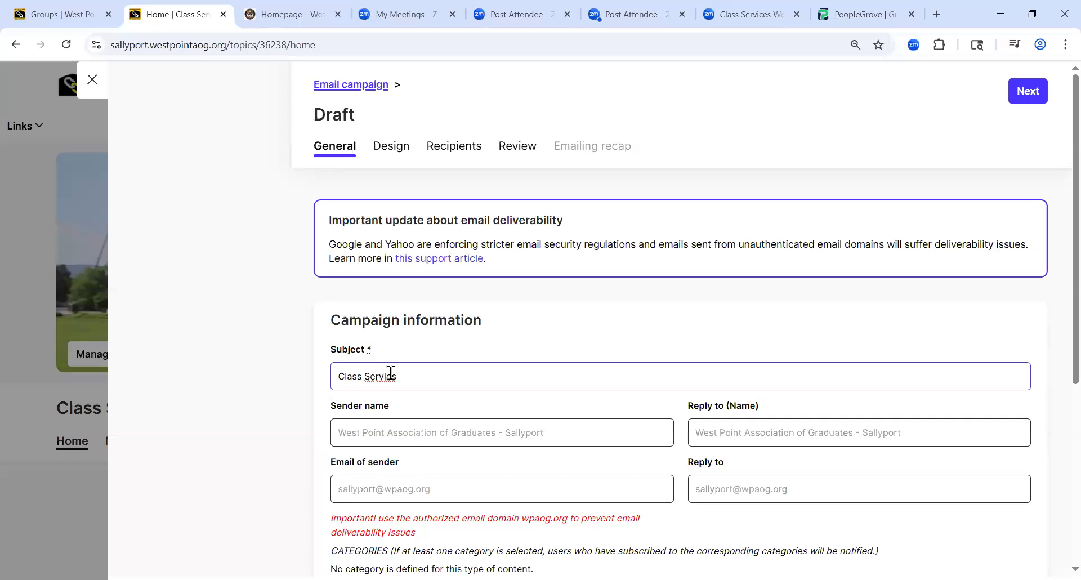
{"action": "key", "text": "BackSpace"}
{"action": "key", "text": "BackSpace"}
{"action": "key", "text": "BackSpace"}
{"action": "type", "text": "ces "}
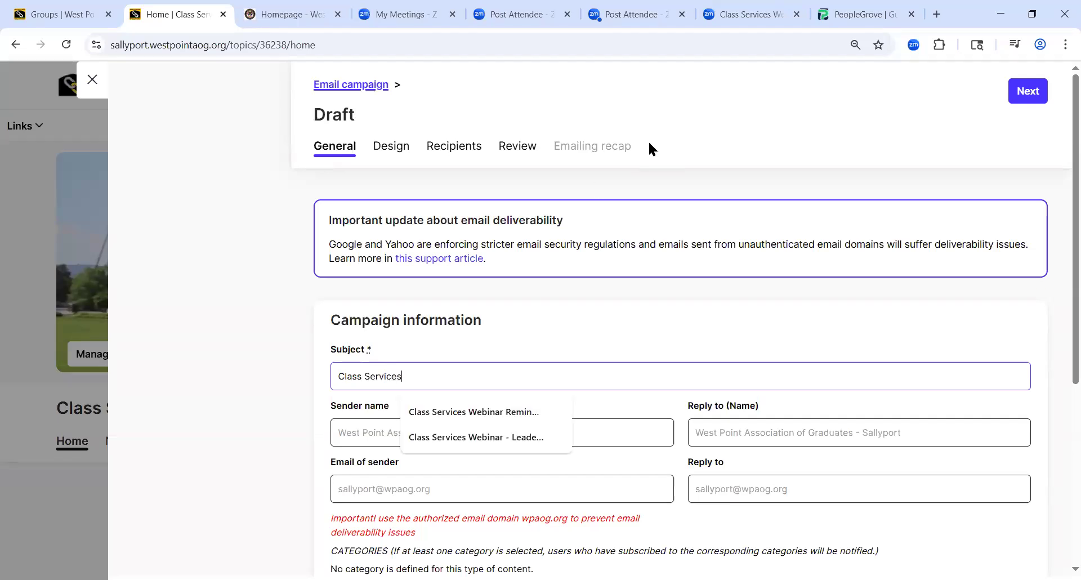
{"action": "type", "text": "Email De"}
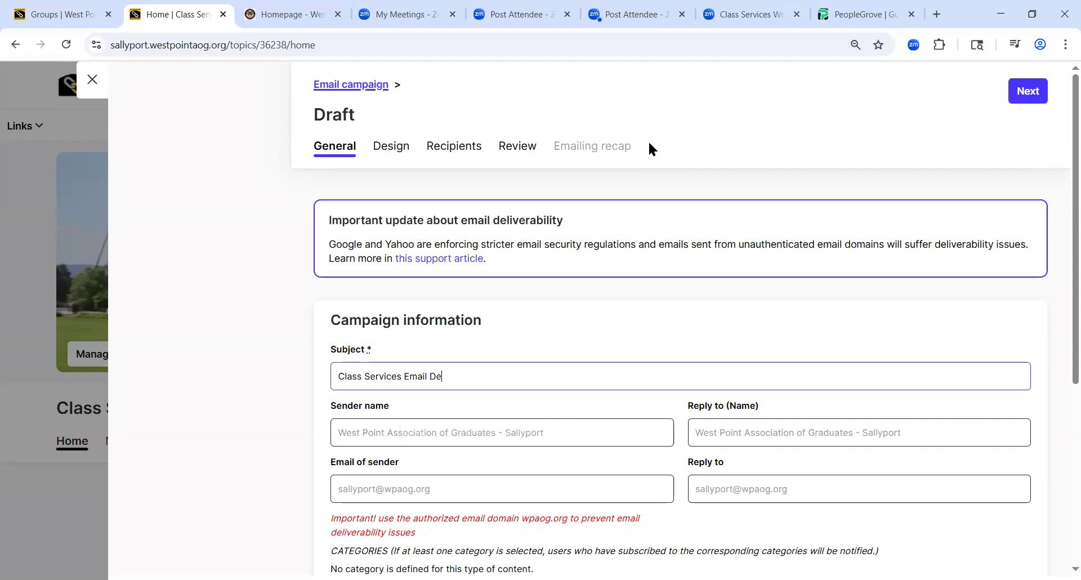
{"action": "type", "text": "monstar"}
{"action": "key", "text": "BackSpace"}
{"action": "key", "text": "BackSpace"}
{"action": "type", "text": "ration"}
- Fill in the sender name and the reply-to name with the sender's full name from the saved suggestions
{"action": "left_click", "coordinate": [411, 431]}
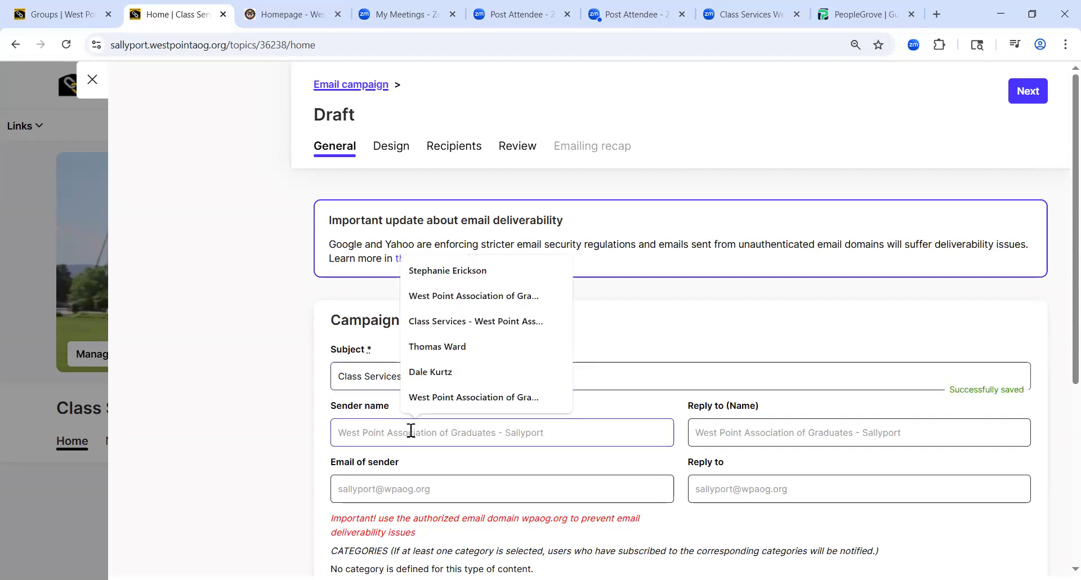
{"action": "left_click", "coordinate": [452, 271]}
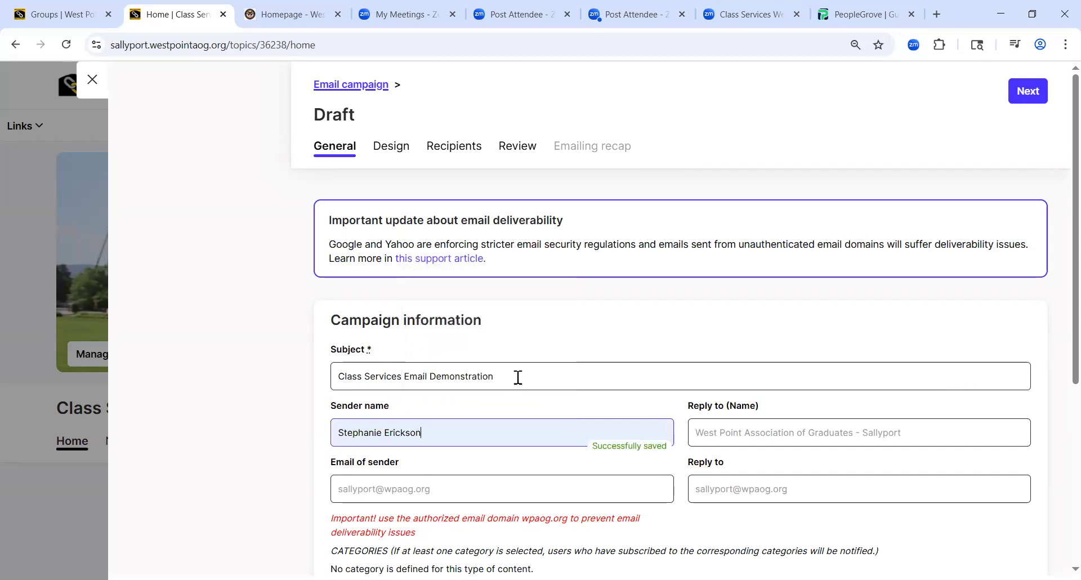
{"action": "scroll", "coordinate": [512, 394], "scroll_direction": "down", "scroll_amount": 1}
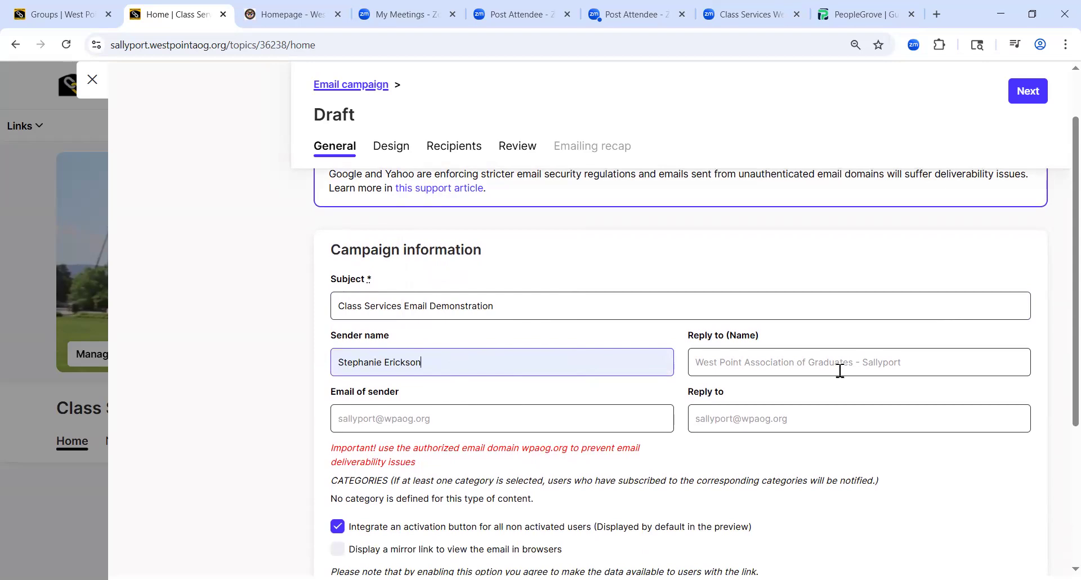
{"action": "left_click", "coordinate": [706, 357]}
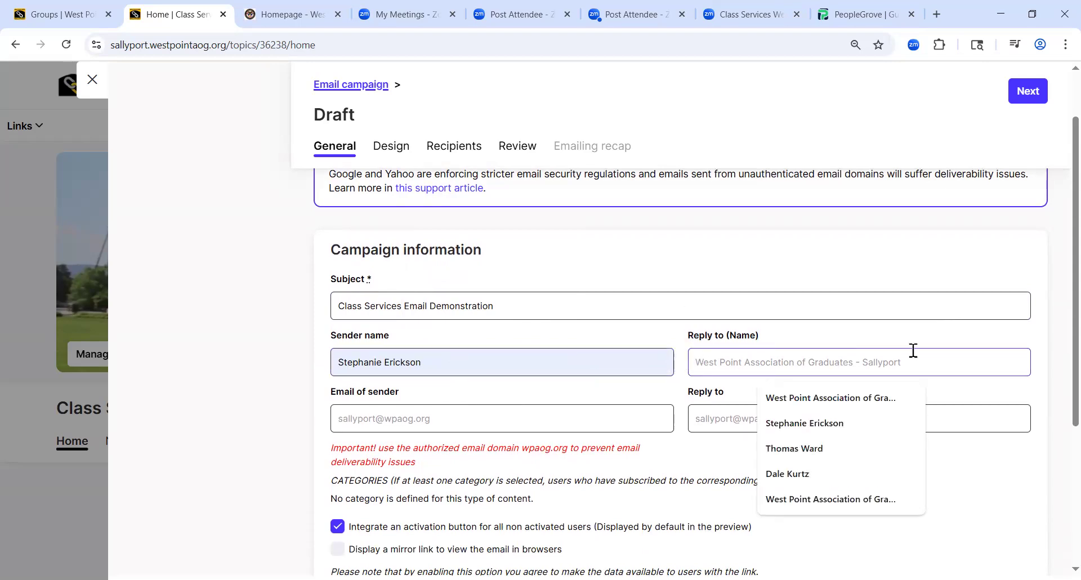
{"action": "left_click", "coordinate": [851, 423]}
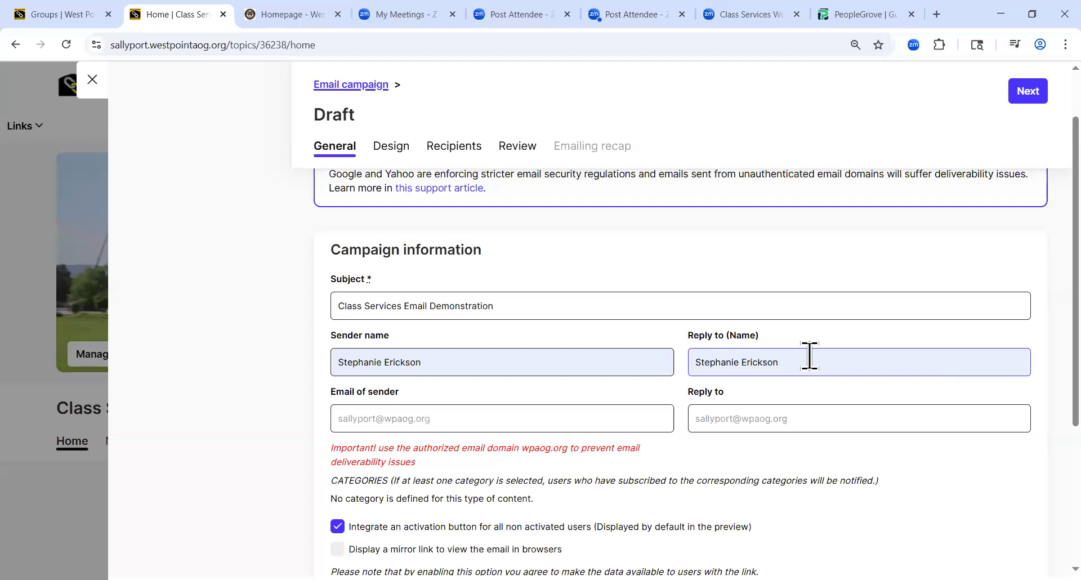
- Examine the authorized domain note for the sender's email and the notice about email deliverability
{"action": "left_click", "coordinate": [341, 416]}
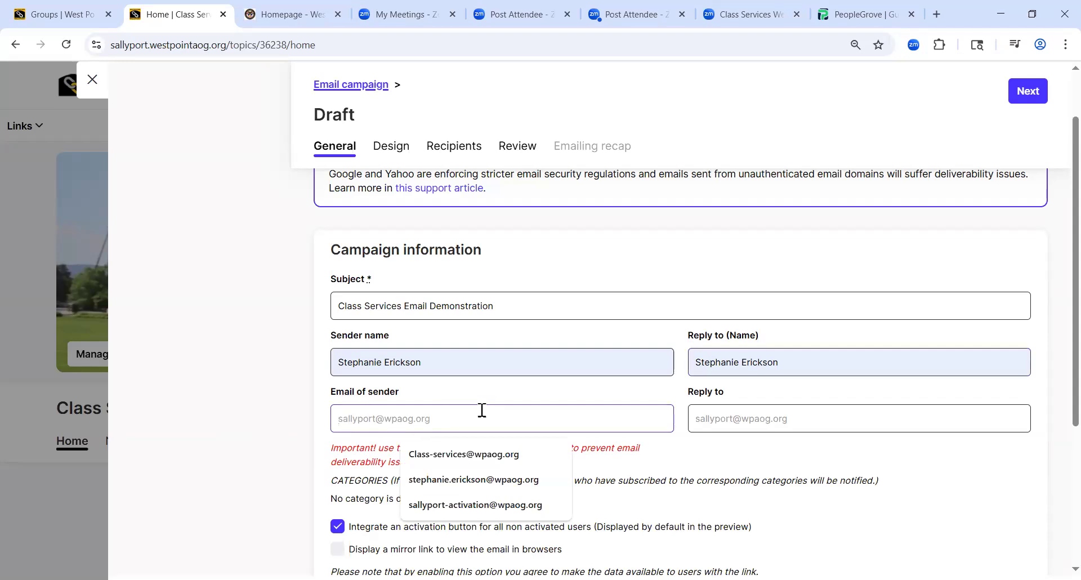
{"action": "left_click", "coordinate": [665, 451]}
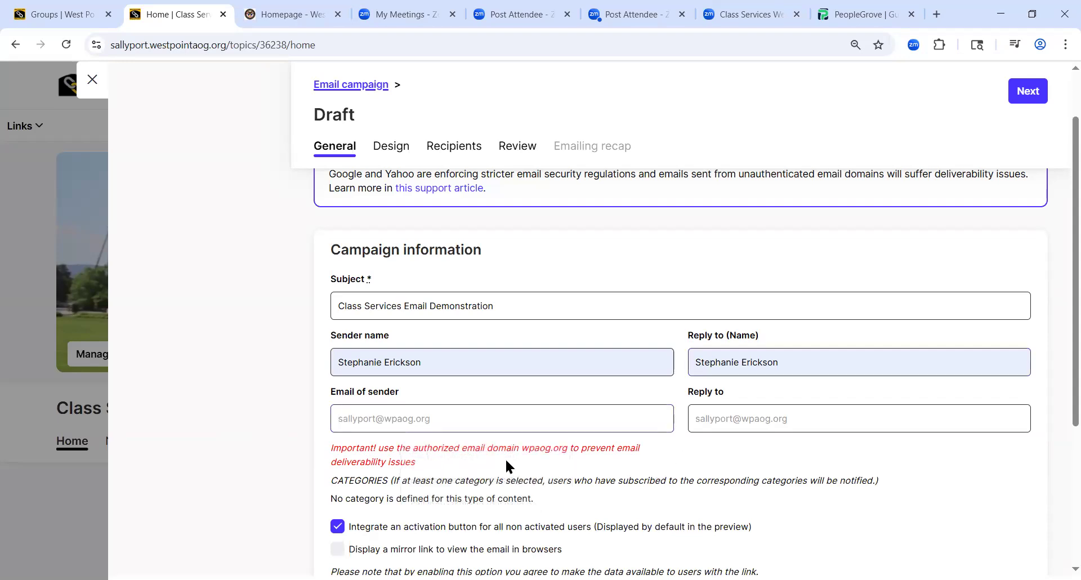
{"action": "left_click_drag", "start_coordinate": [522, 448], "coordinate": [569, 454]}
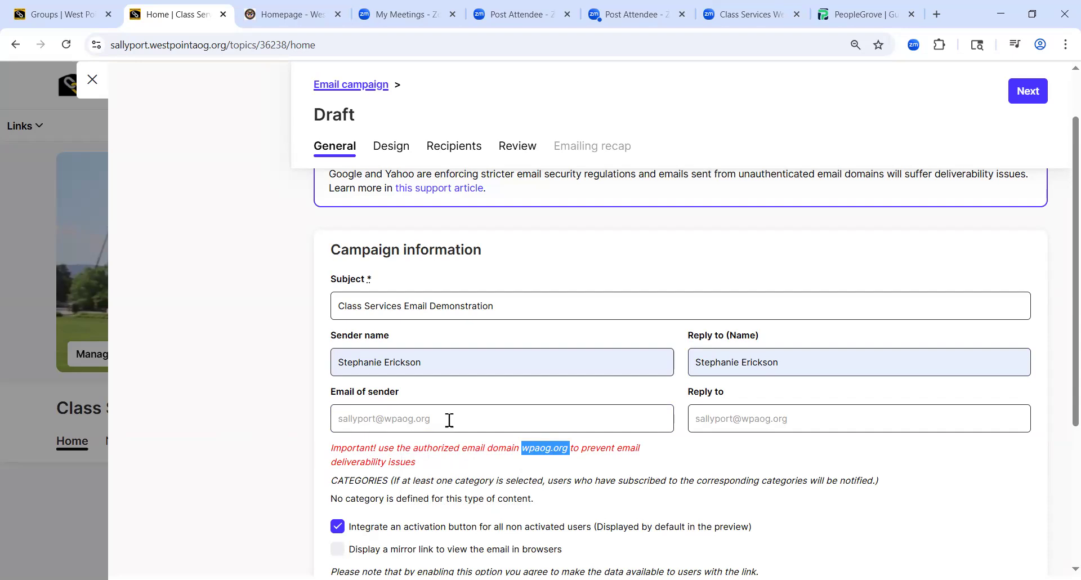
{"action": "scroll", "coordinate": [450, 420], "scroll_direction": "up", "scroll_amount": 1}
{"action": "left_click_drag", "start_coordinate": [333, 240], "coordinate": [580, 243]}
{"action": "left_click", "coordinate": [575, 269]}
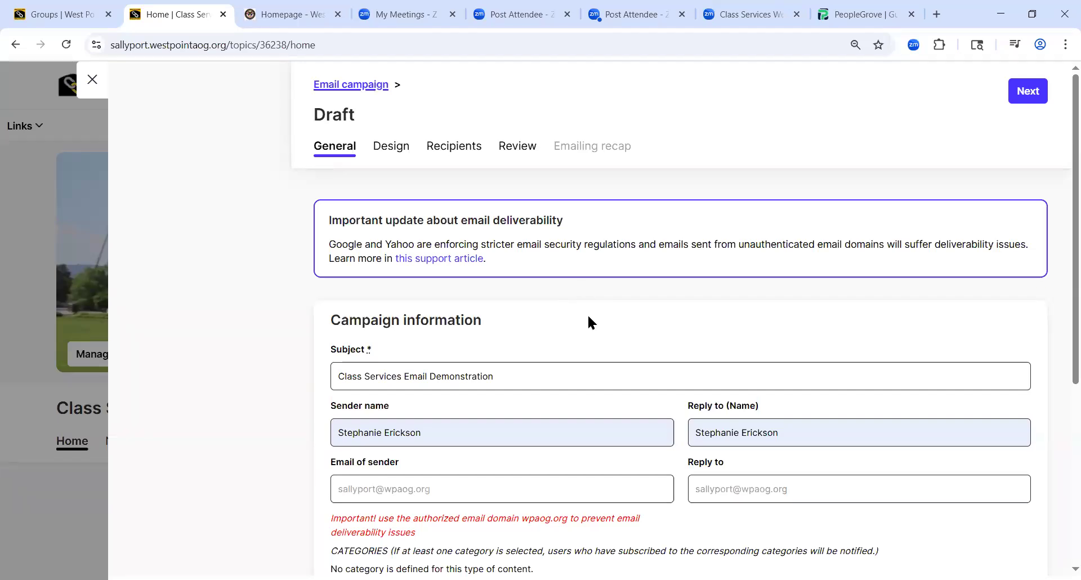
- Fill in the reply-to address with the sender's own email from the saved suggestions
{"action": "scroll", "coordinate": [591, 316], "scroll_direction": "down", "scroll_amount": 3}
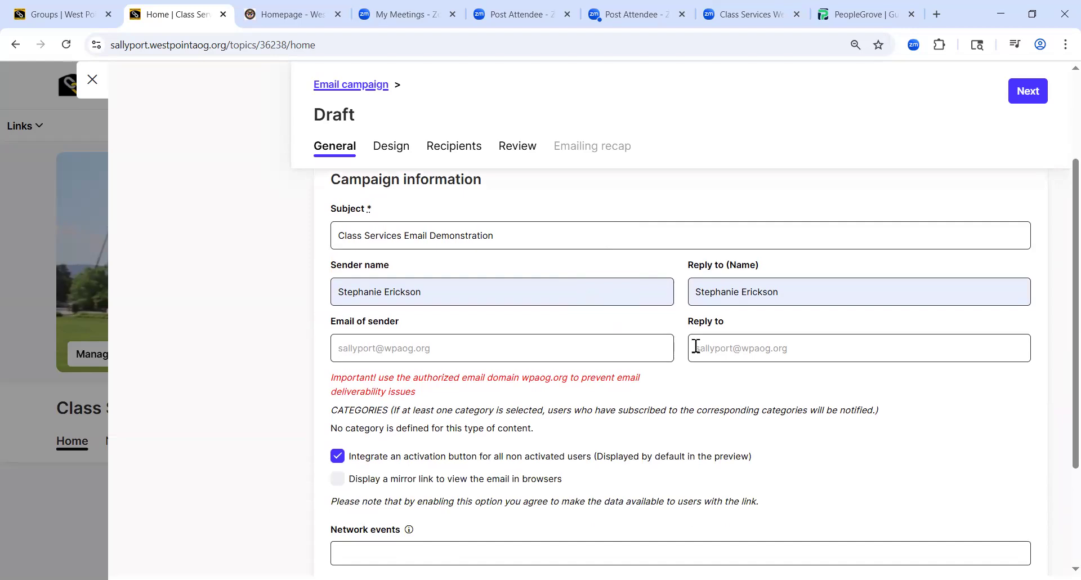
{"action": "left_click", "coordinate": [696, 345]}
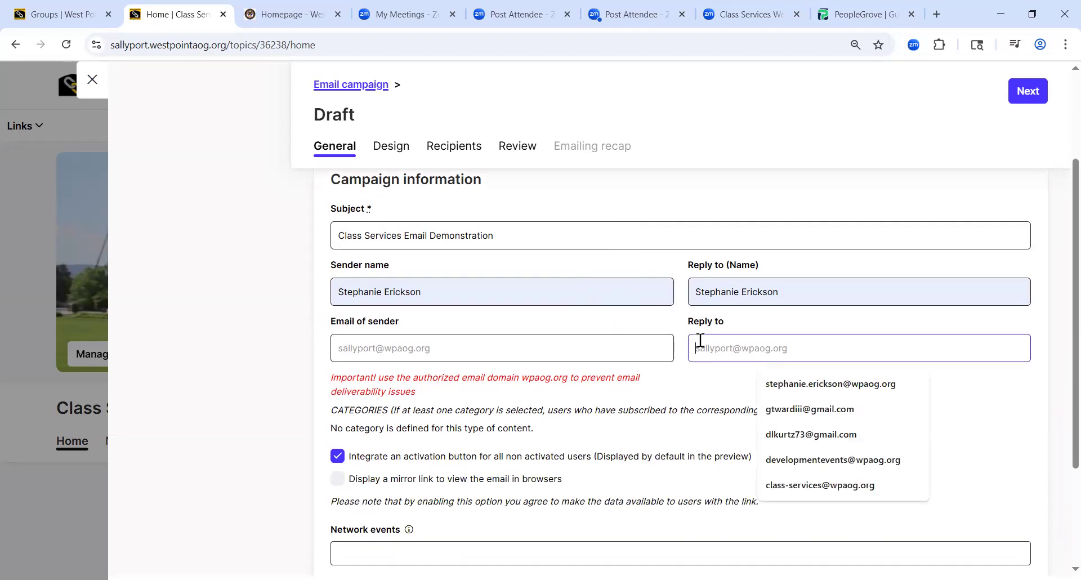
{"action": "left_click", "coordinate": [788, 384]}
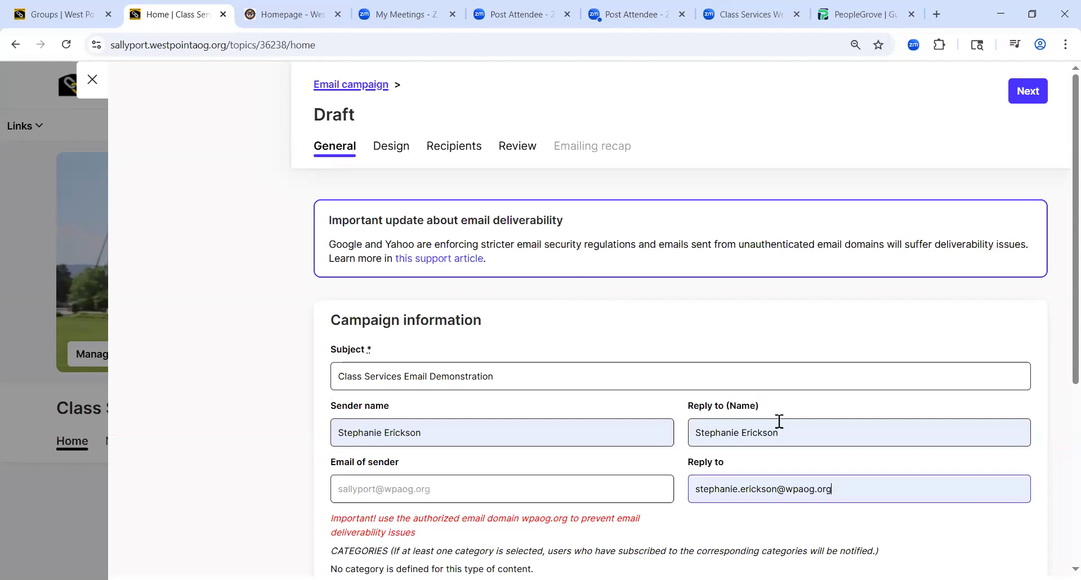
- Continue to the campaign's design stage, look over the available templates, and start the email from scratch
{"action": "left_click", "coordinate": [1021, 107]}
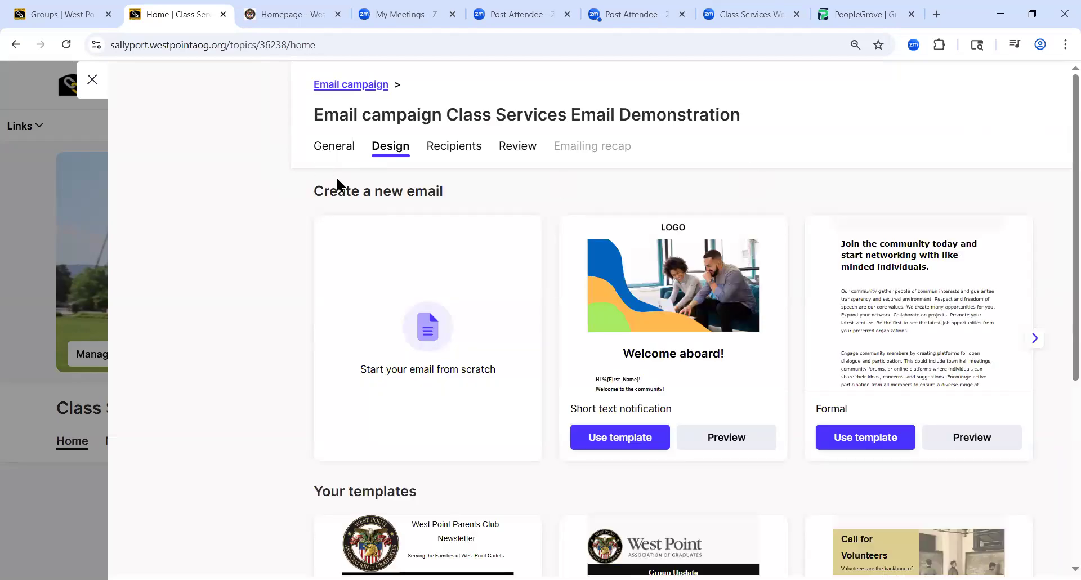
{"action": "scroll", "coordinate": [313, 280], "scroll_direction": "down", "scroll_amount": 5}
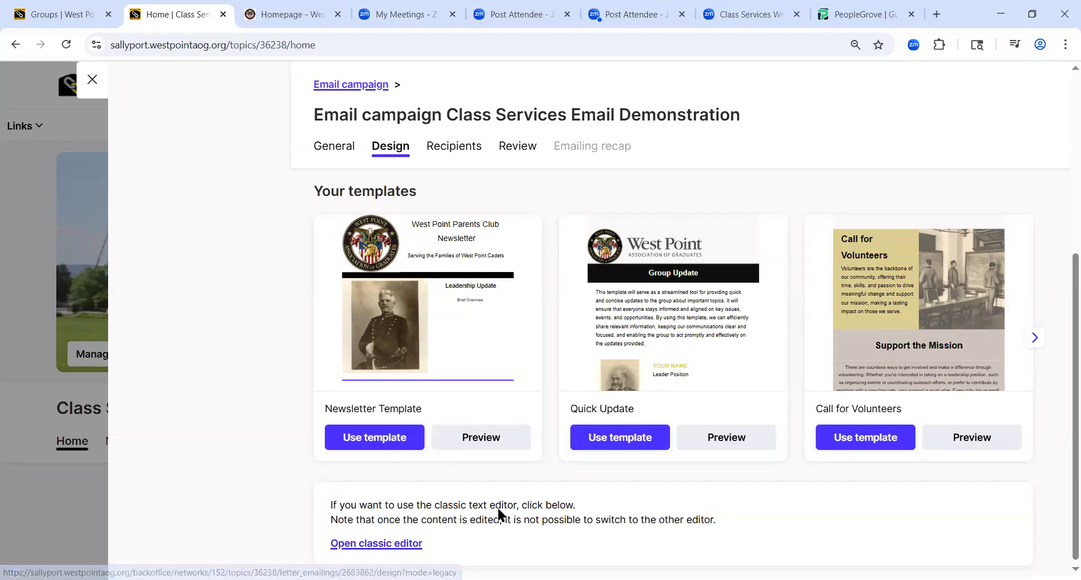
{"action": "scroll", "coordinate": [499, 512], "scroll_direction": "up", "scroll_amount": 5}
{"action": "scroll", "coordinate": [479, 444], "scroll_direction": "up", "scroll_amount": 1}
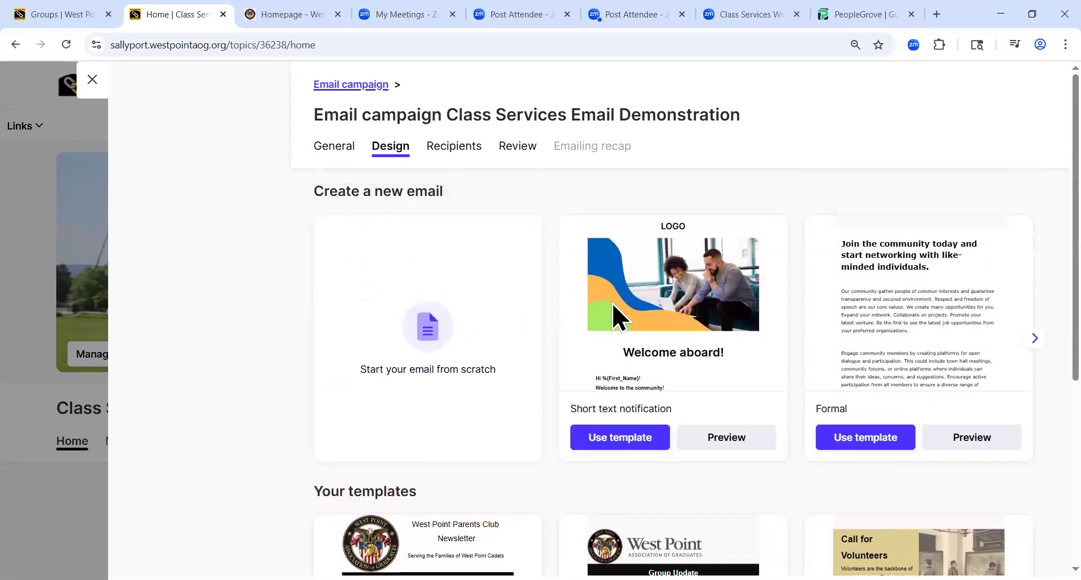
{"action": "left_click", "coordinate": [418, 331]}
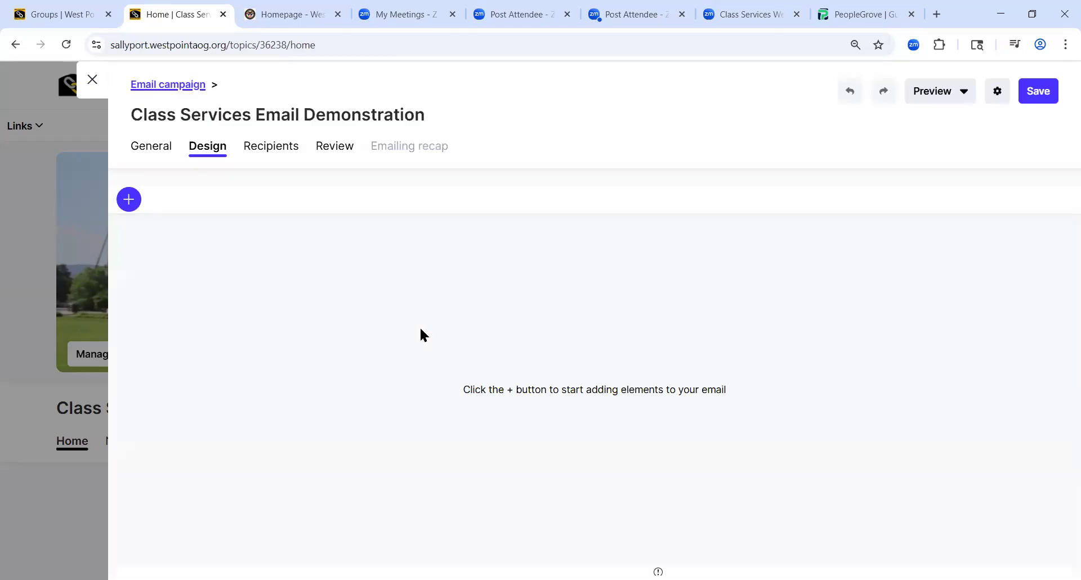
- Add an empty full-width section to the email and place a text component in it
{"action": "left_click", "coordinate": [128, 202]}
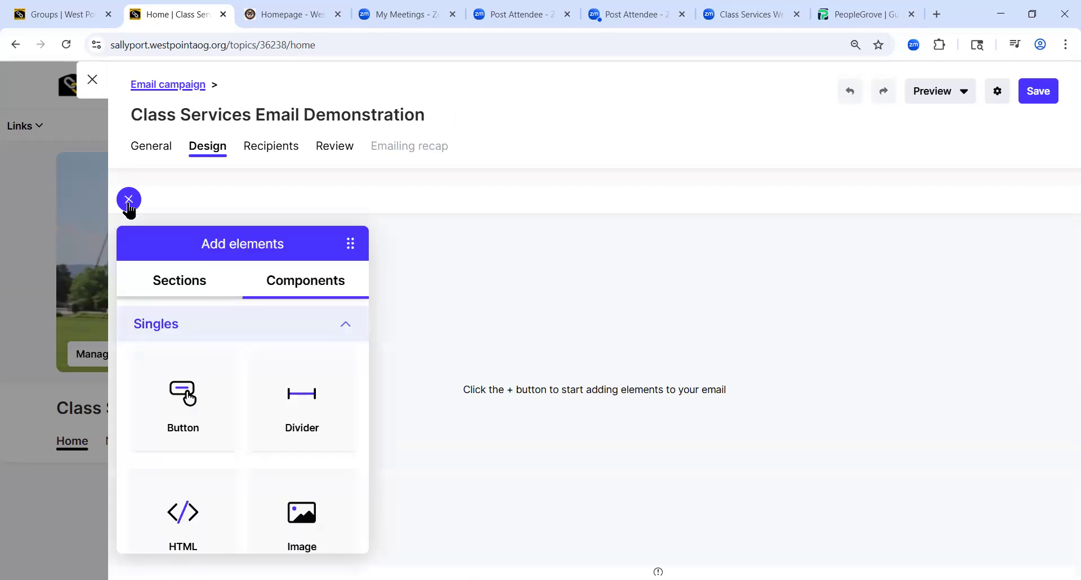
{"action": "left_click", "coordinate": [175, 290]}
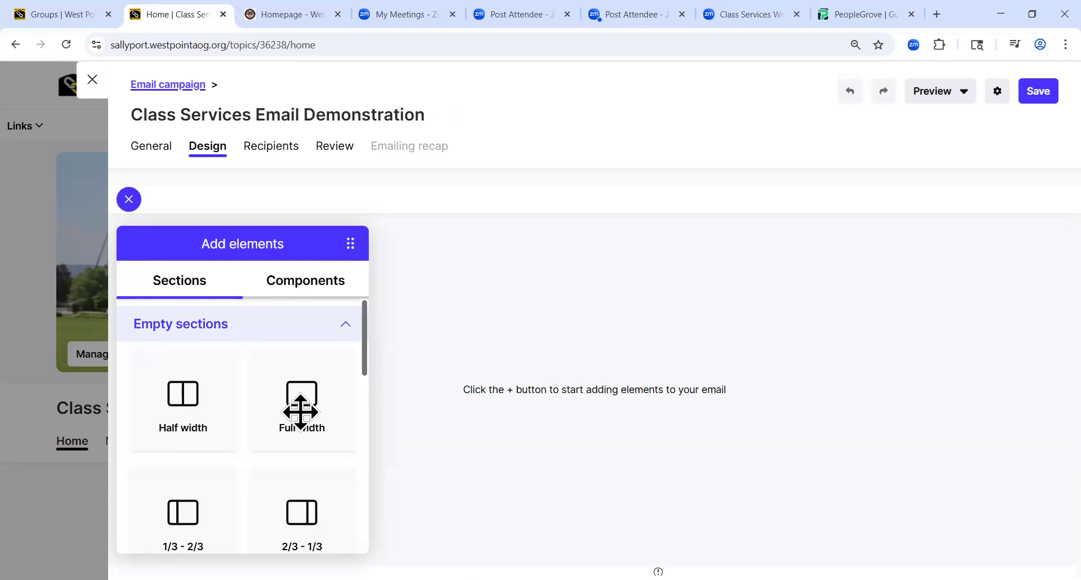
{"action": "left_click_drag", "start_coordinate": [302, 405], "coordinate": [519, 307]}
{"action": "left_click", "coordinate": [309, 280]}
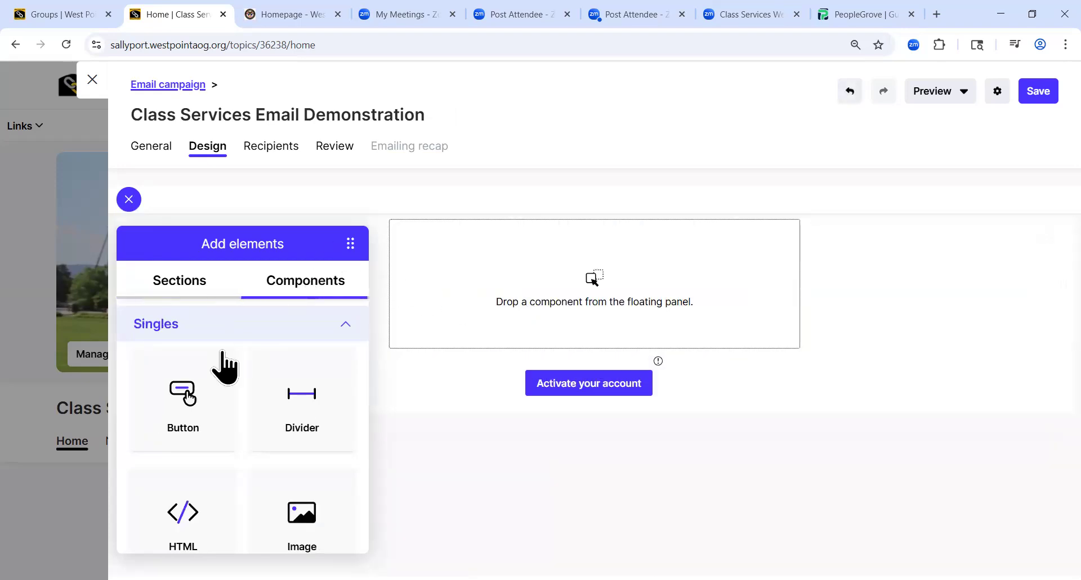
{"action": "scroll", "coordinate": [212, 371], "scroll_direction": "down", "scroll_amount": 5}
{"action": "left_click_drag", "start_coordinate": [296, 361], "coordinate": [697, 237]}
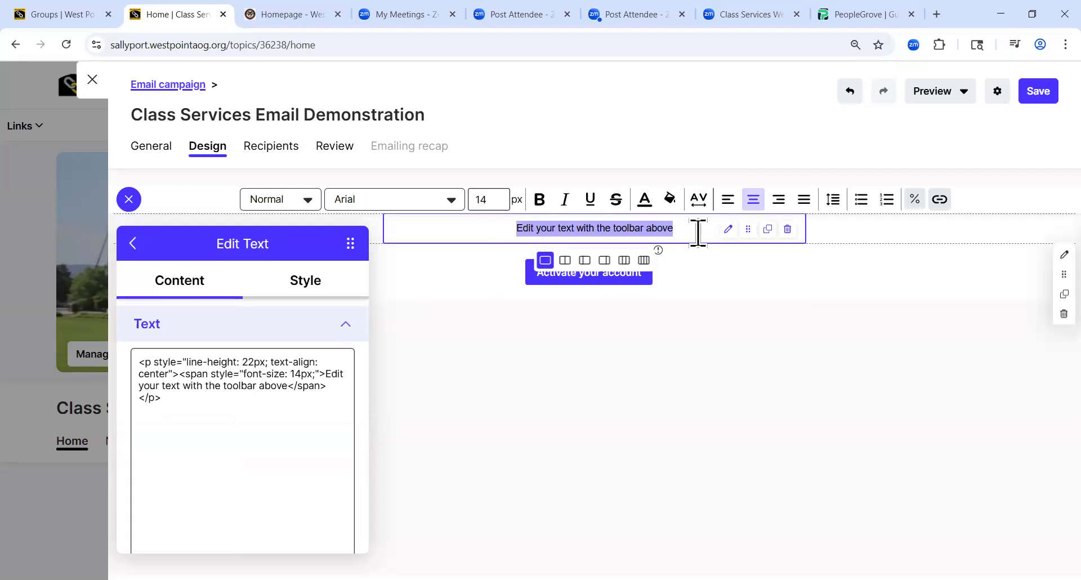
- Replace the placeholder text with the greeting "Dear Class Leaders," and align it left
{"action": "type", "text": "D"}
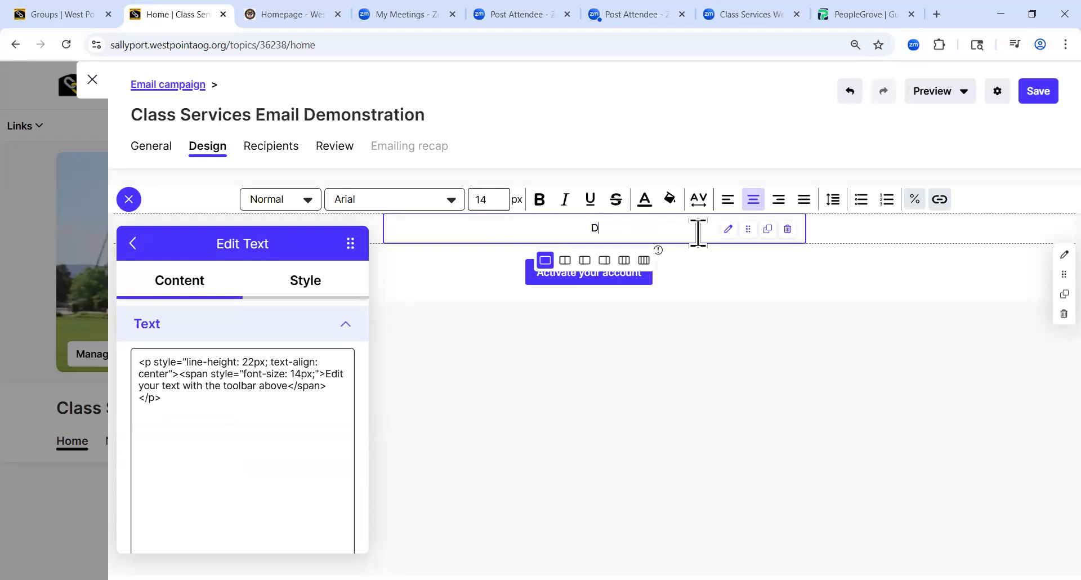
{"action": "type", "text": "ear Class Leaders,"}
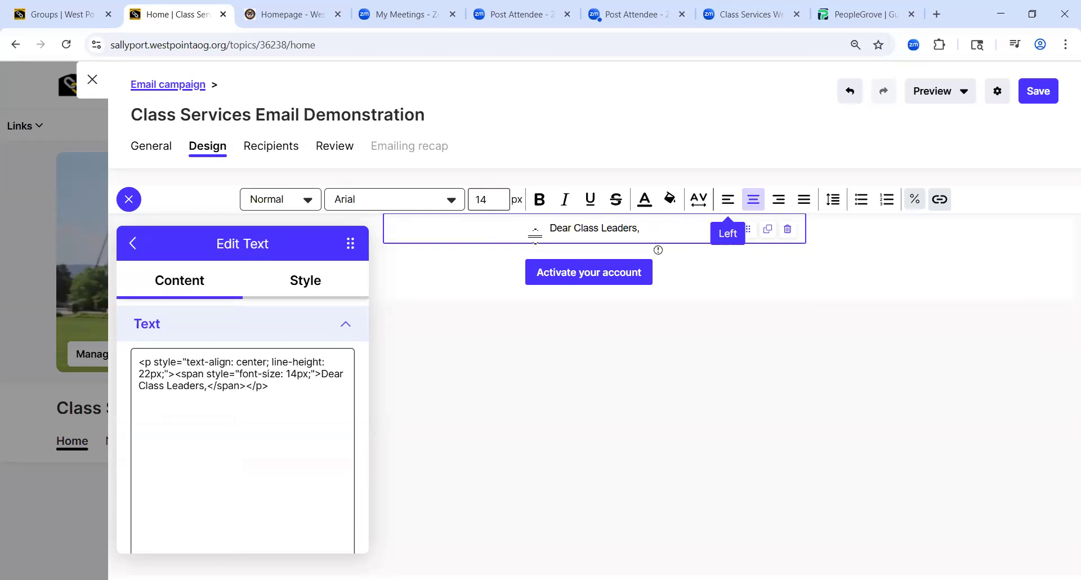
{"action": "left_click", "coordinate": [727, 200]}
- Add the line "Thank you for all you do and wathcing my video." below the greeting, followed by two line breaks
{"action": "key", "text": "Return"}
{"action": "type", "text": "T"}
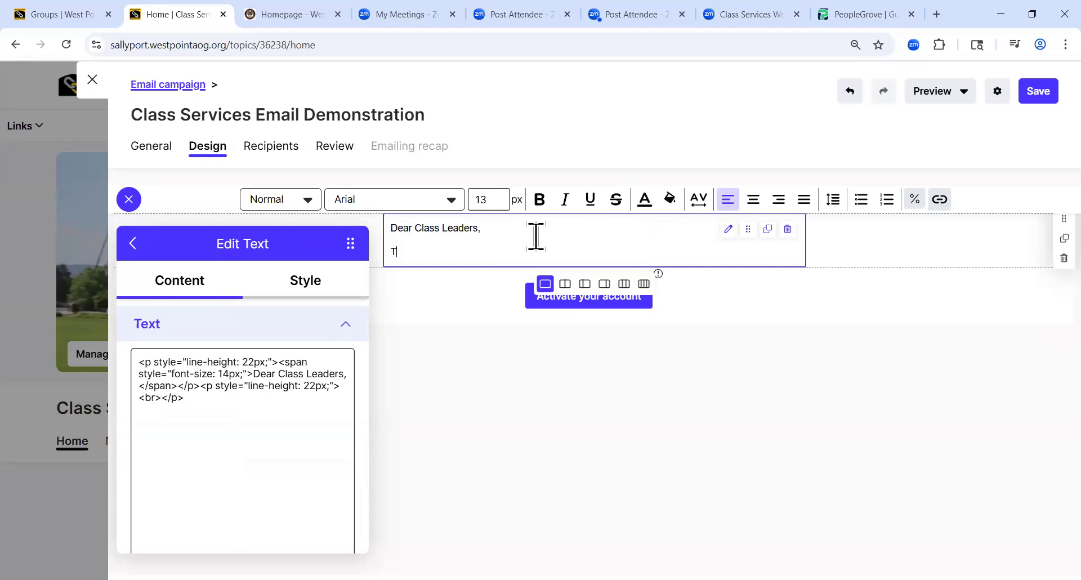
{"action": "type", "text": "hank you for all you do and wathcing my video"}
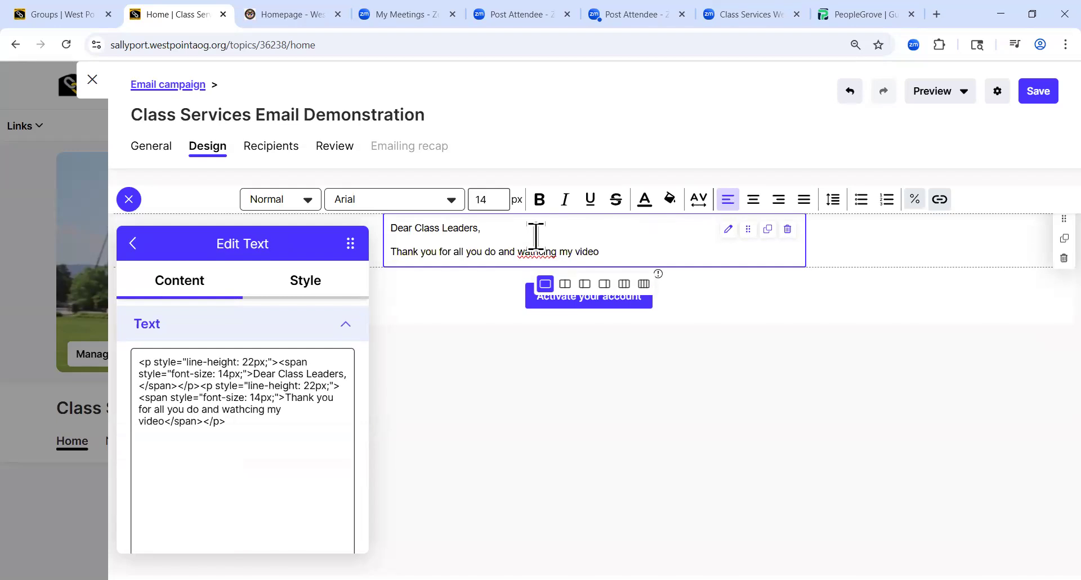
{"action": "type", "text": "."}
{"action": "key", "text": "Return"}
{"action": "key", "text": "Return"}
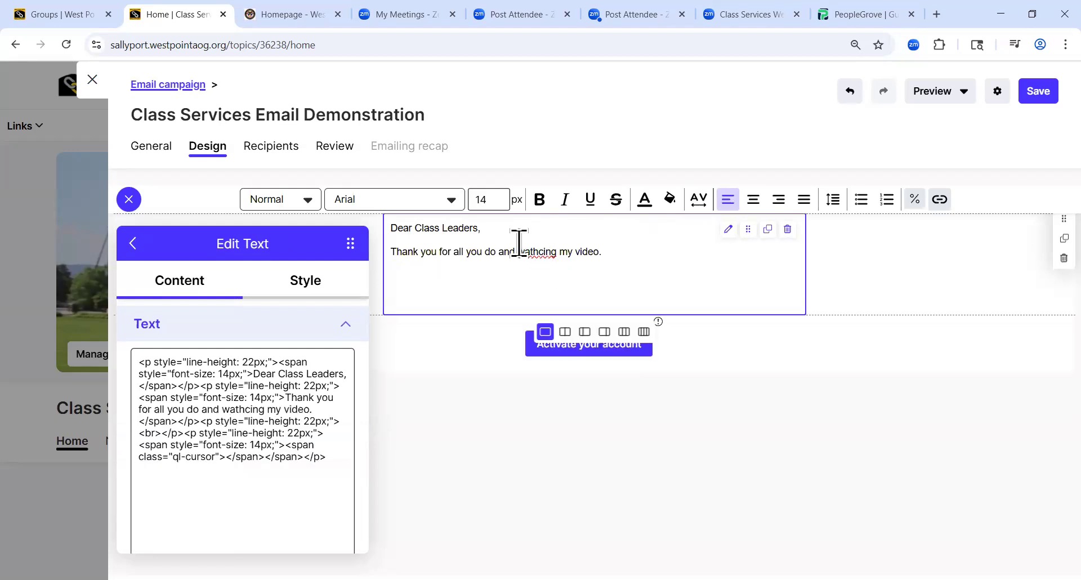
- Replace the misspelled "wathcing" with "for watching" and add the sign-off "Class Services" below the message
{"action": "double_click", "coordinate": [546, 248]}
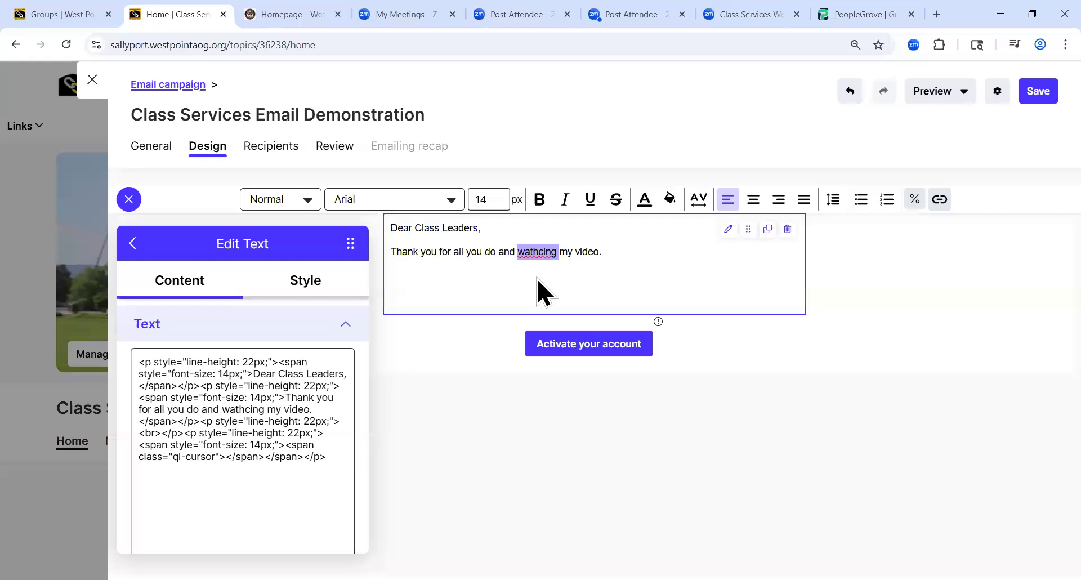
{"action": "type", "text": "for watching"}
{"action": "left_click", "coordinate": [589, 280]}
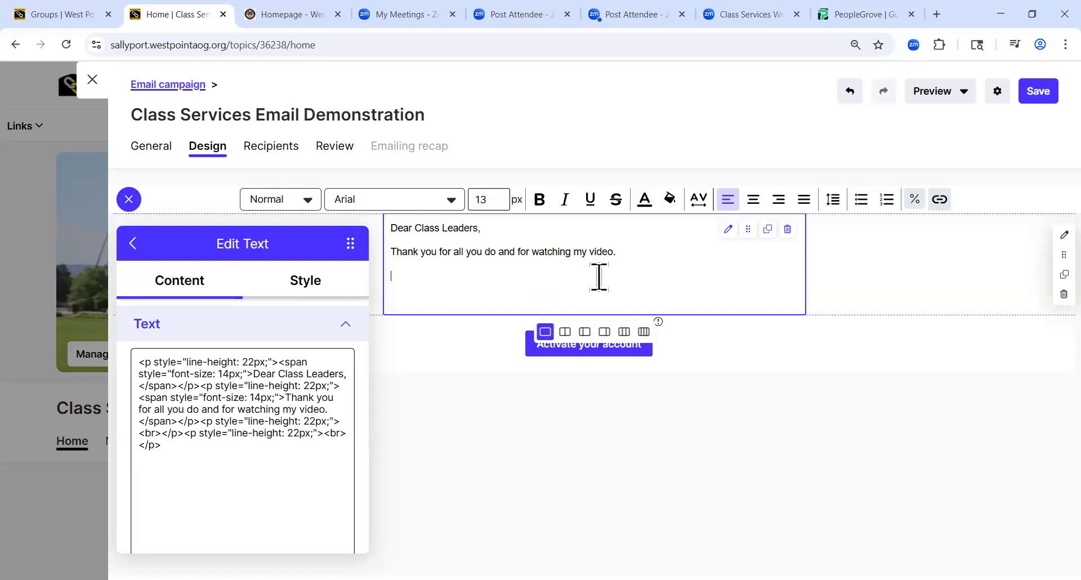
{"action": "type", "text": "Class Services"}
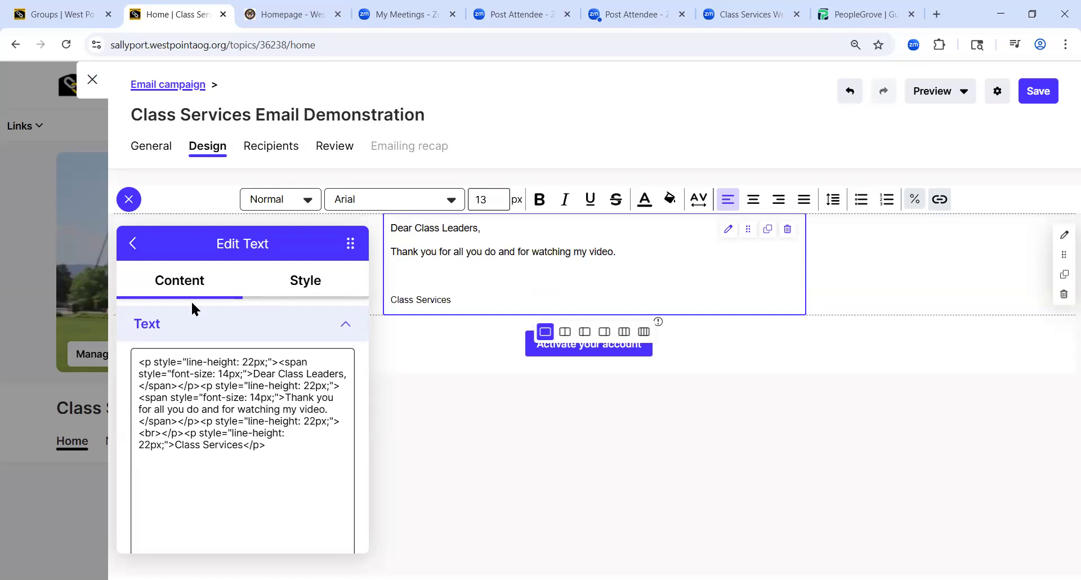
- Insert the predefined section with an image beside text above the greeting
{"action": "left_click", "coordinate": [132, 245]}
{"action": "left_click", "coordinate": [180, 280]}
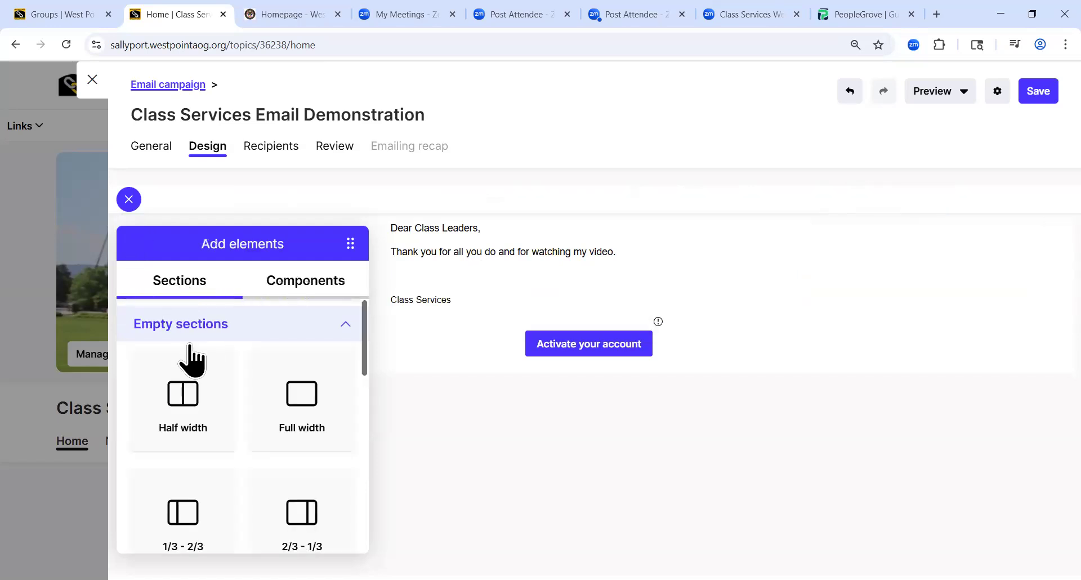
{"action": "scroll", "coordinate": [257, 417], "scroll_direction": "down", "scroll_amount": 1}
{"action": "scroll", "coordinate": [257, 417], "scroll_direction": "down", "scroll_amount": 10}
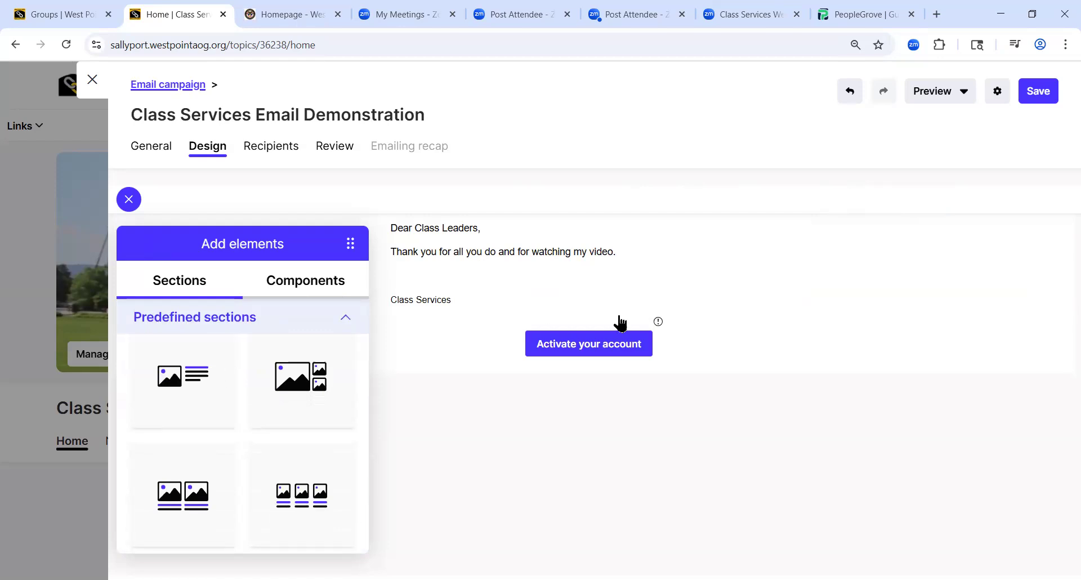
{"action": "left_click_drag", "start_coordinate": [181, 395], "coordinate": [480, 231]}
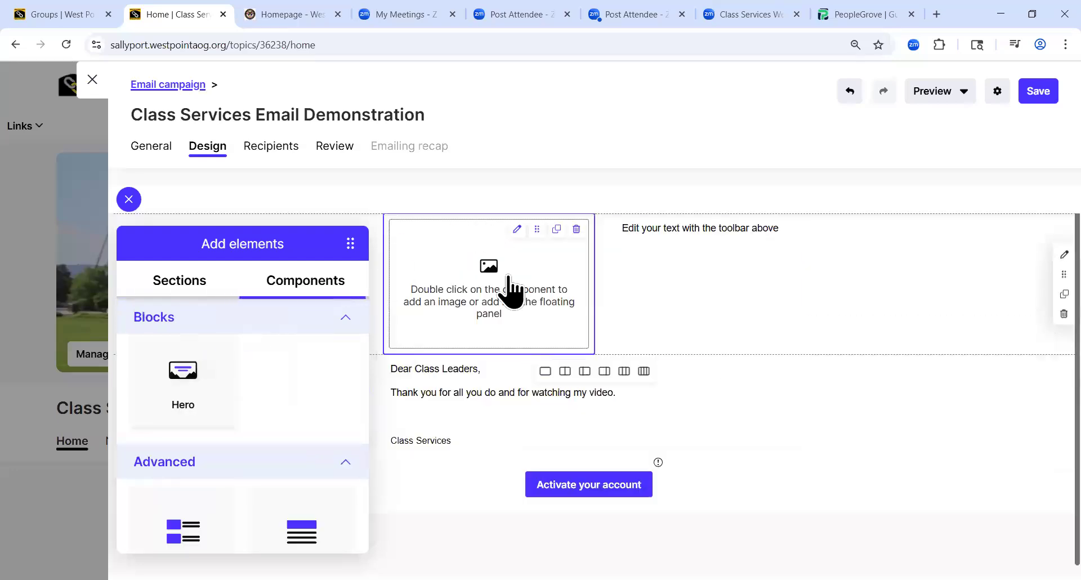
- Upload the 68crest picture from the Pictures folder into the new section's image placeholder and save it
{"action": "left_click", "coordinate": [517, 229]}
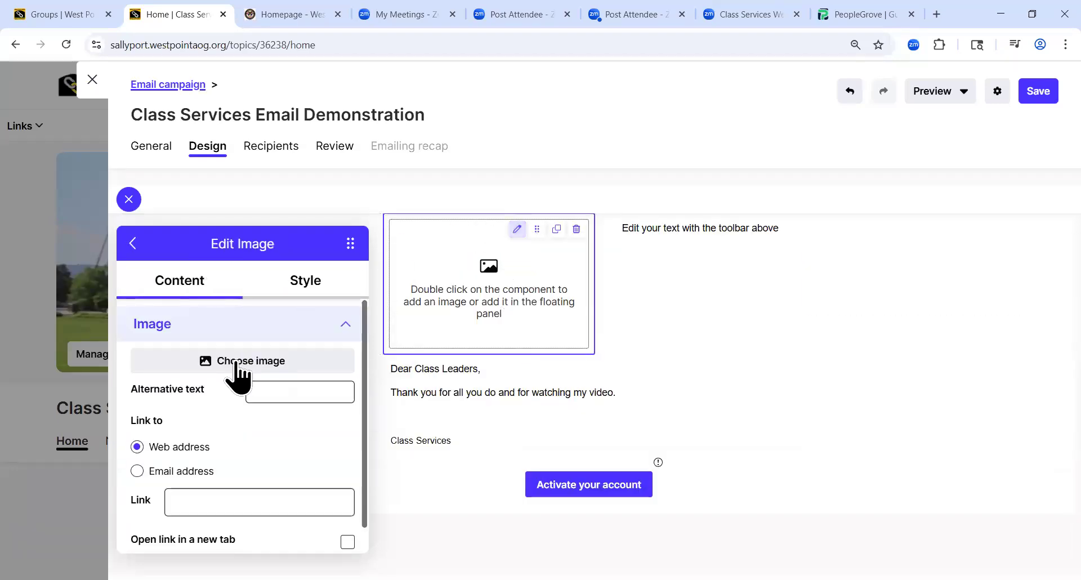
{"action": "left_click", "coordinate": [235, 361]}
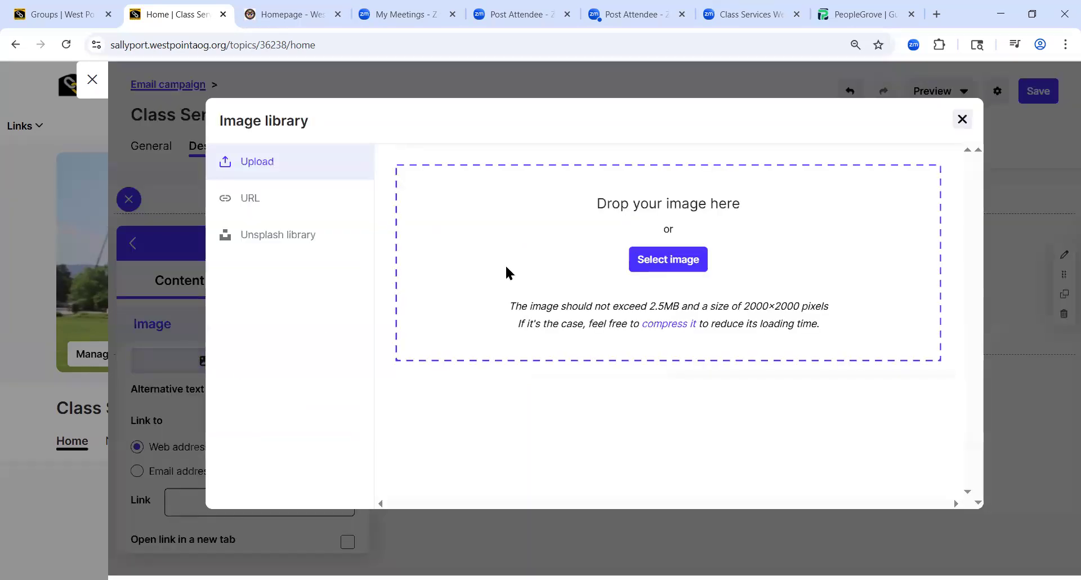
{"action": "left_click", "coordinate": [666, 267]}
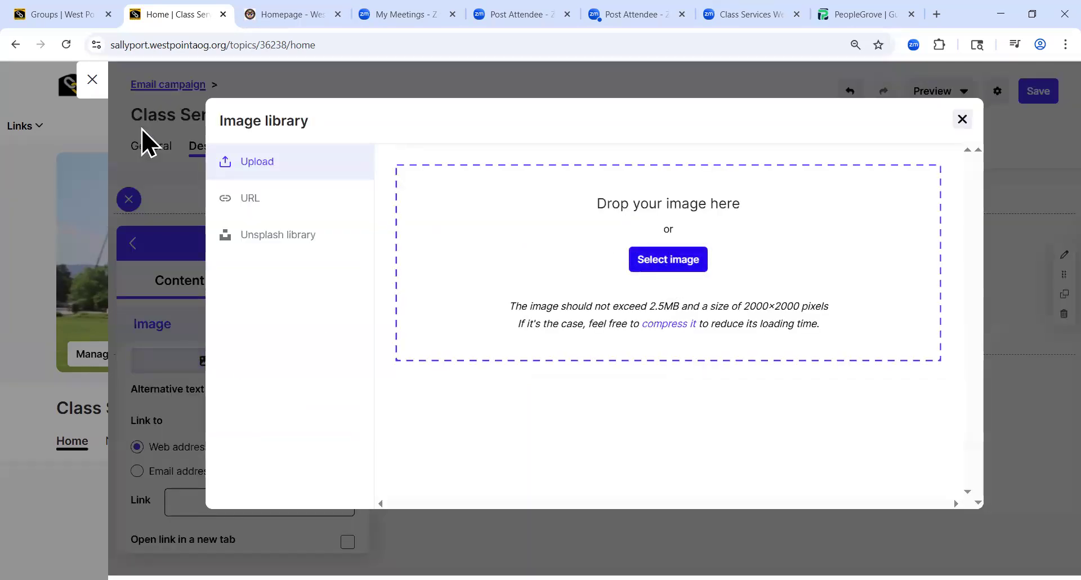
{"action": "scroll", "coordinate": [205, 188], "scroll_direction": "down", "scroll_amount": 3}
{"action": "scroll", "coordinate": [198, 182], "scroll_direction": "down", "scroll_amount": 2}
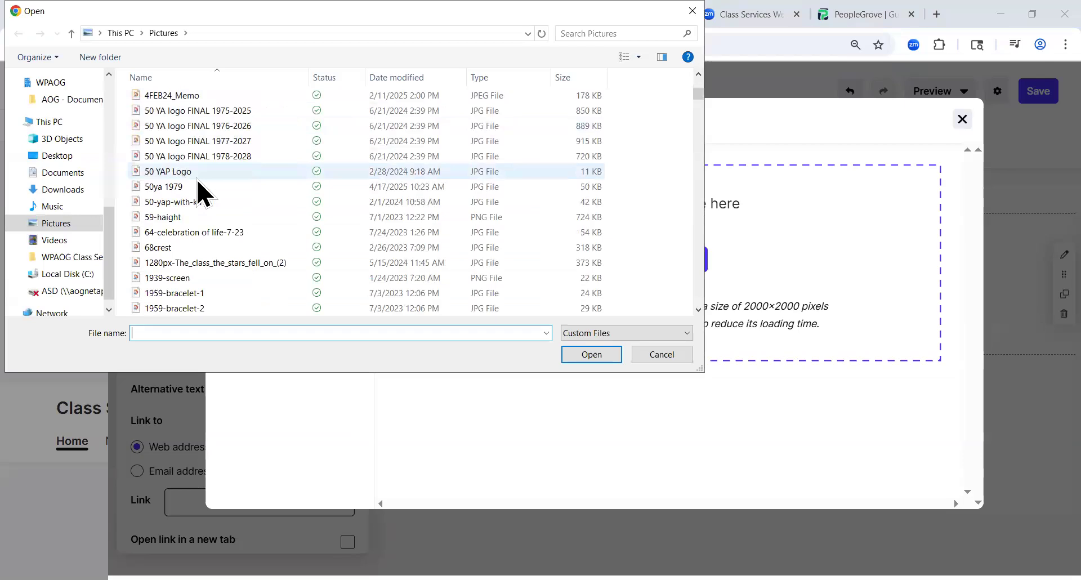
{"action": "left_click", "coordinate": [176, 250]}
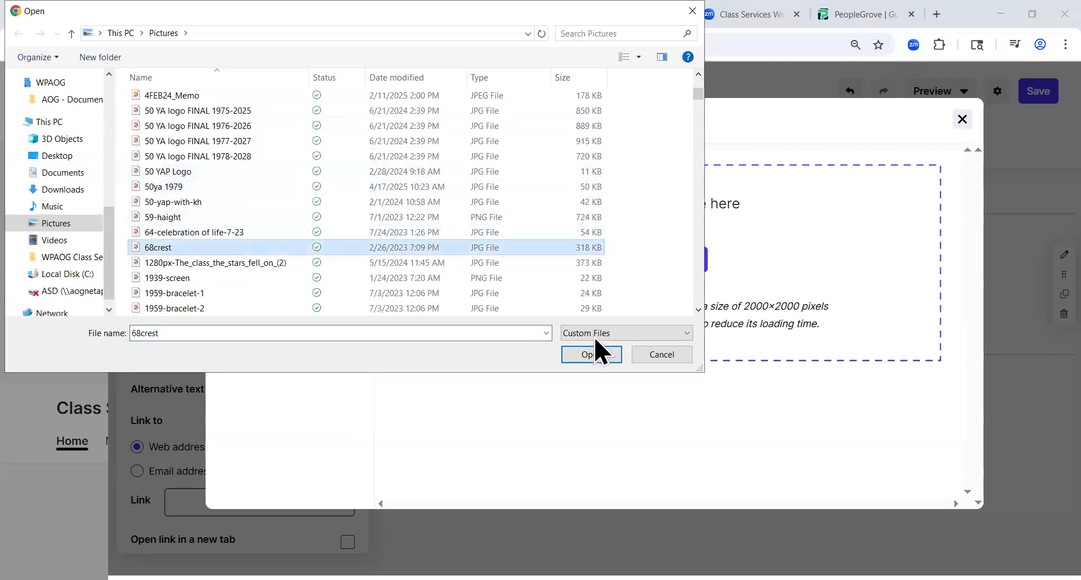
{"action": "left_click", "coordinate": [603, 357]}
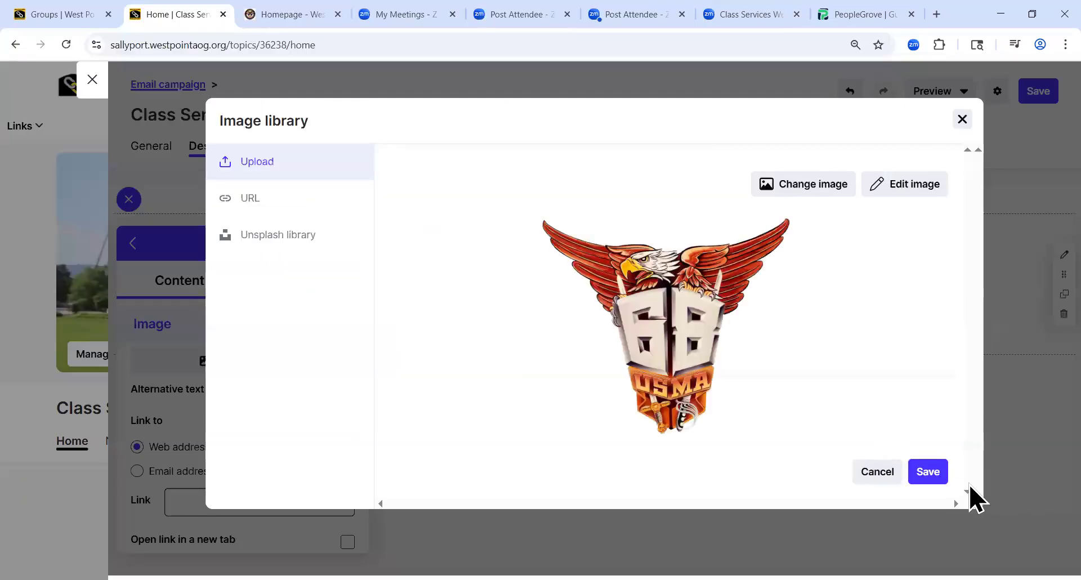
{"action": "left_click", "coordinate": [937, 476]}
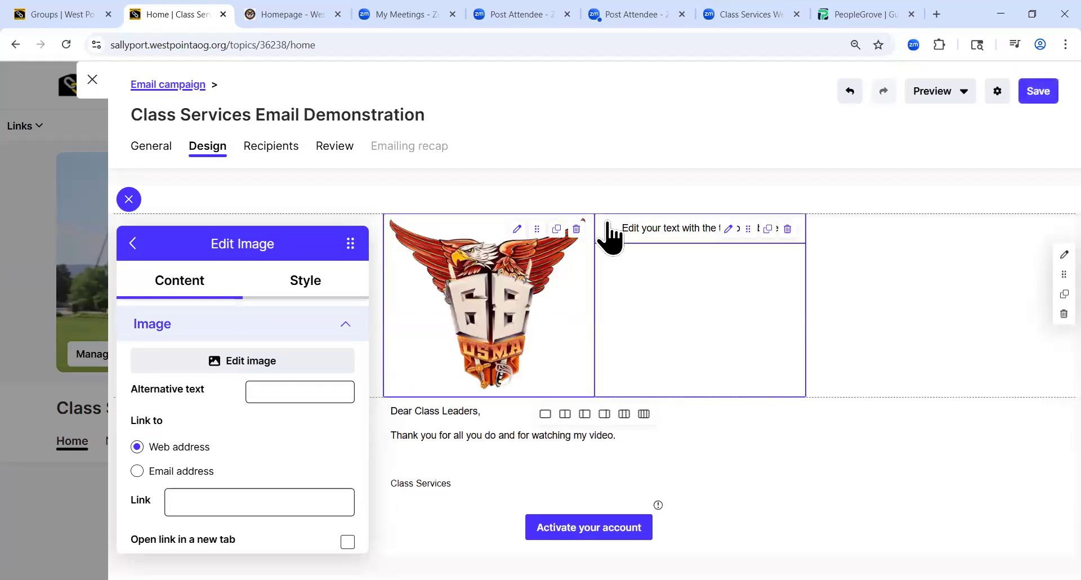
- Replace the placeholder text beside the crest image with "June Newsletter"
{"action": "left_click_drag", "start_coordinate": [618, 225], "coordinate": [783, 242]}
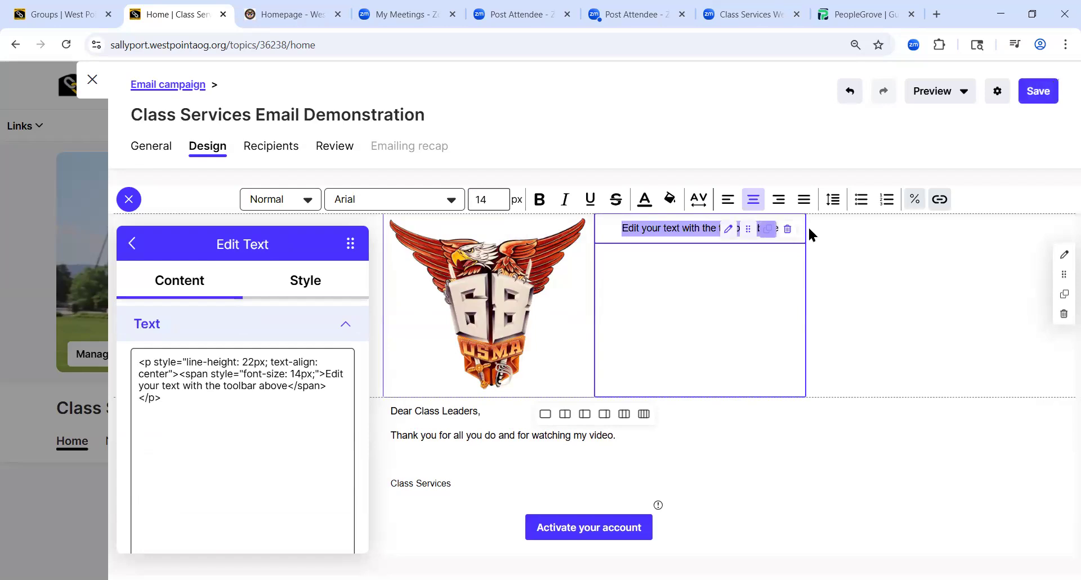
{"action": "type", "text": "J"}
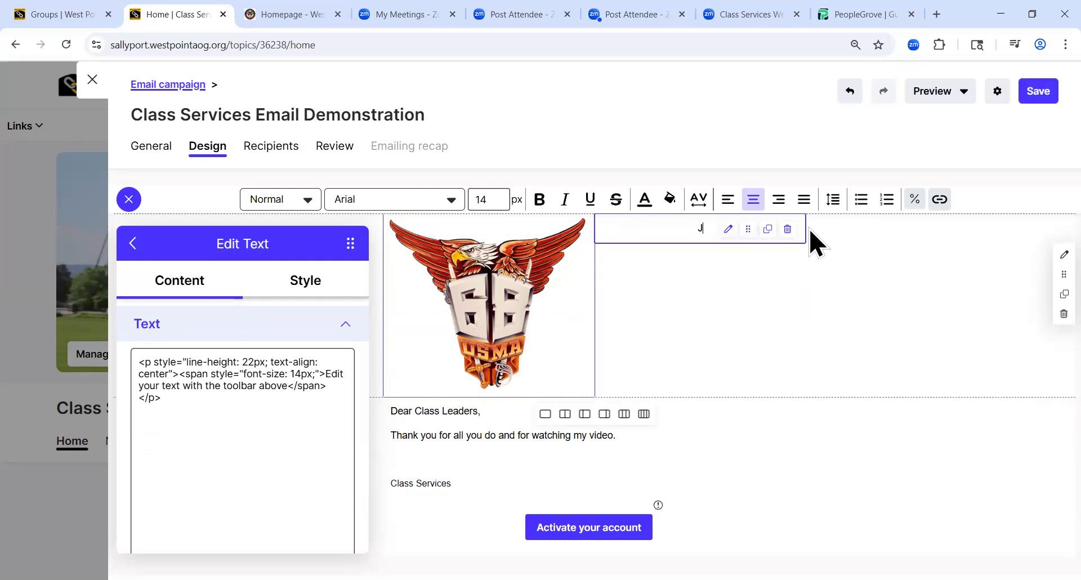
{"action": "type", "text": "une Newsletter"}
{"action": "left_click", "coordinate": [831, 325]}
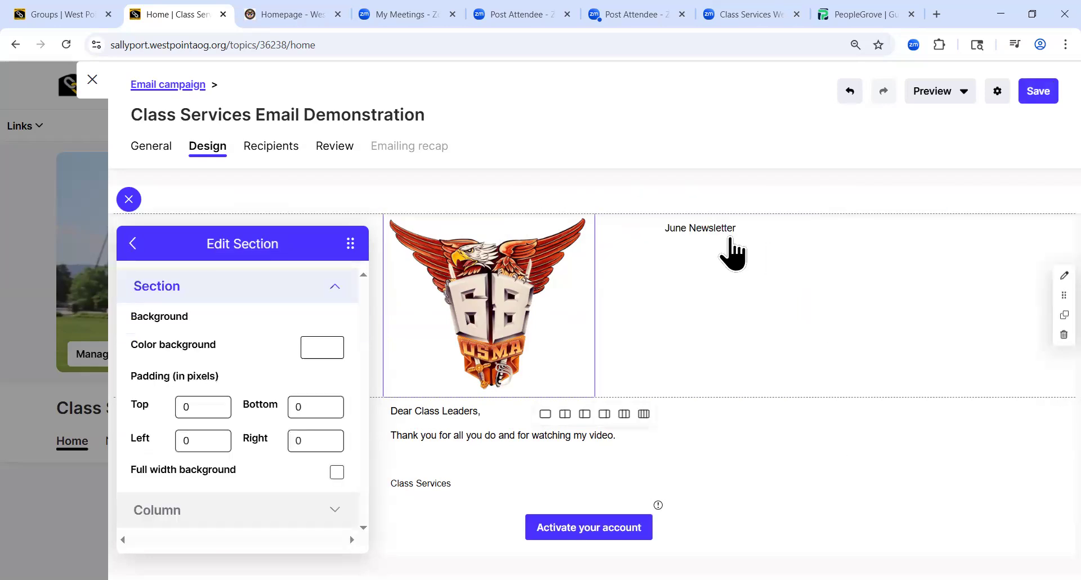
- Set the font size of the "June Newsletter" heading to 28 px
{"action": "left_click", "coordinate": [755, 241]}
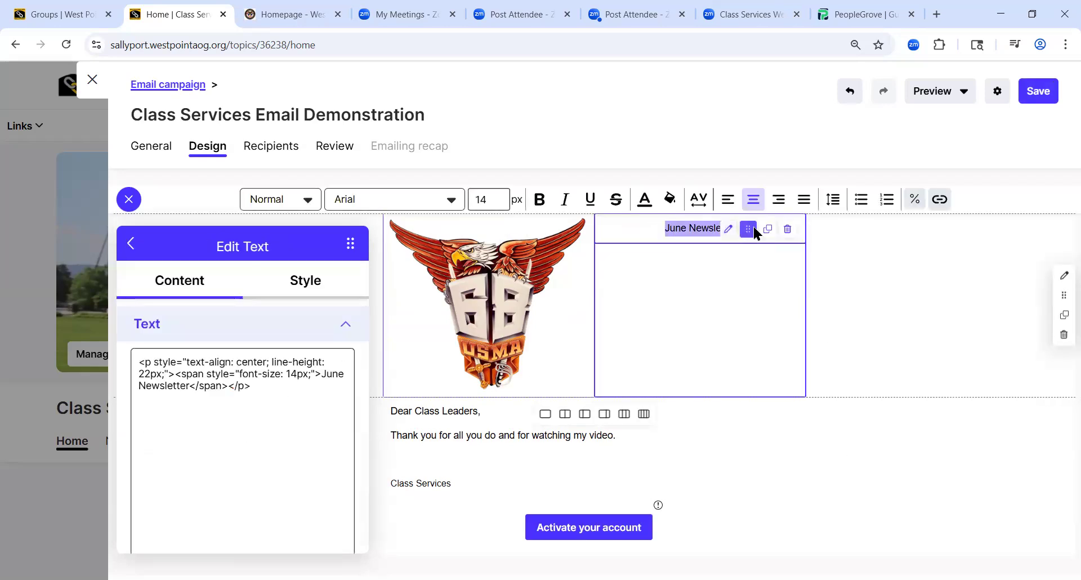
{"action": "left_click", "coordinate": [499, 197]}
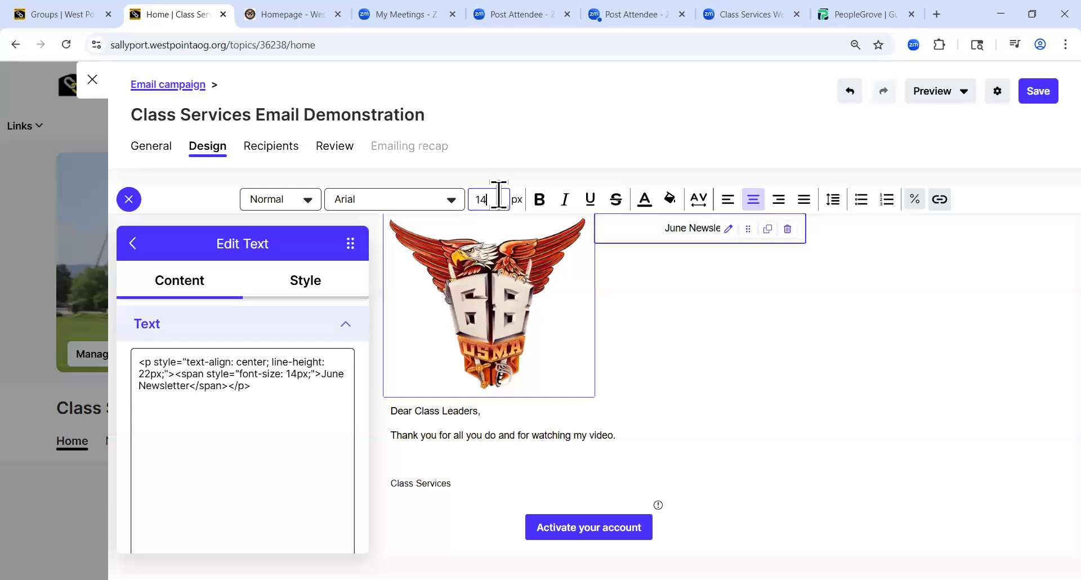
{"action": "type", "text": "128"}
{"action": "key", "text": "Return"}
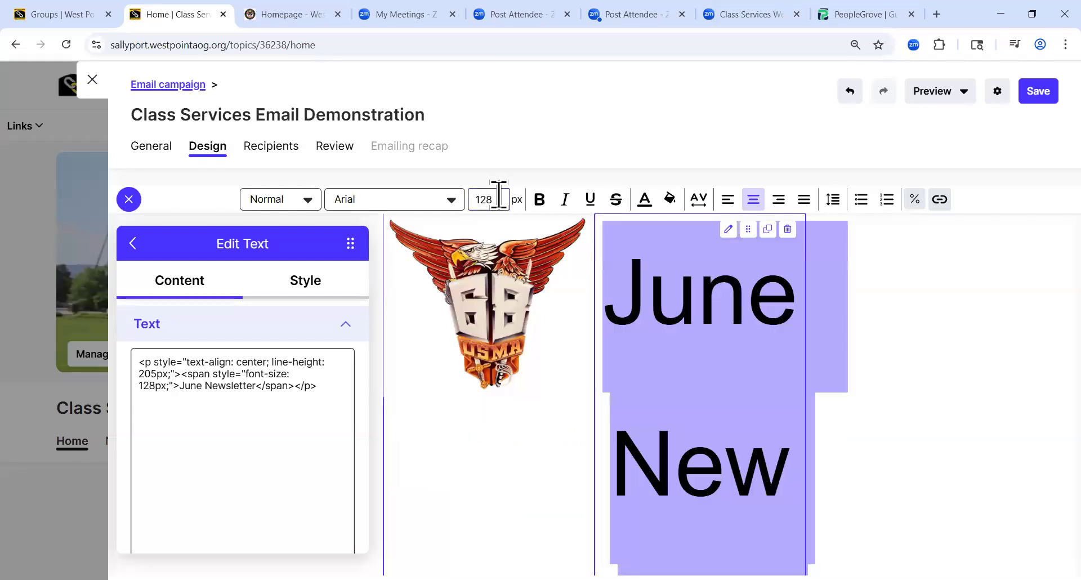
{"action": "left_click", "coordinate": [478, 200]}
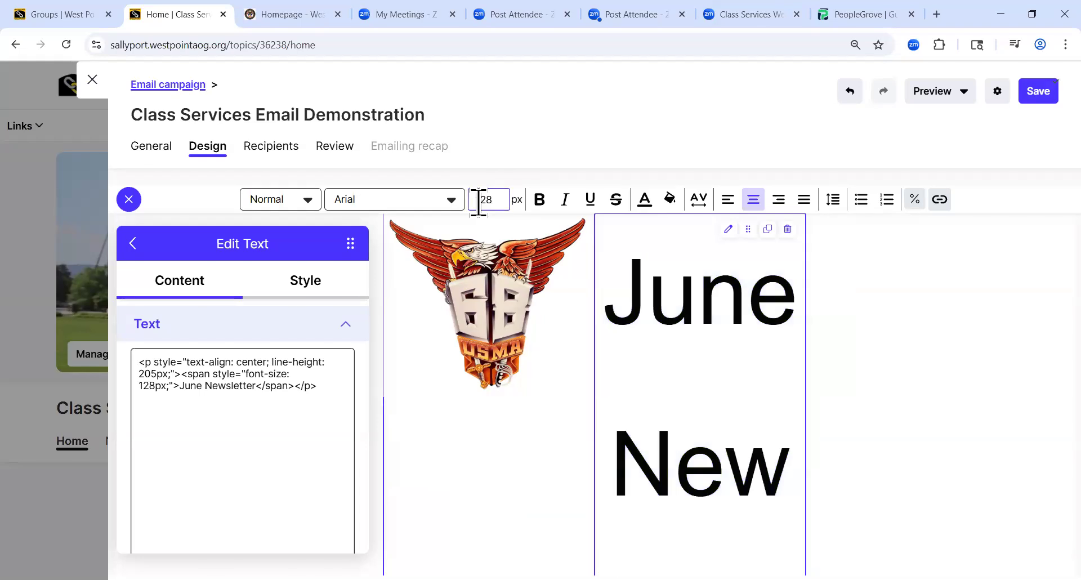
{"action": "key", "text": "Return"}
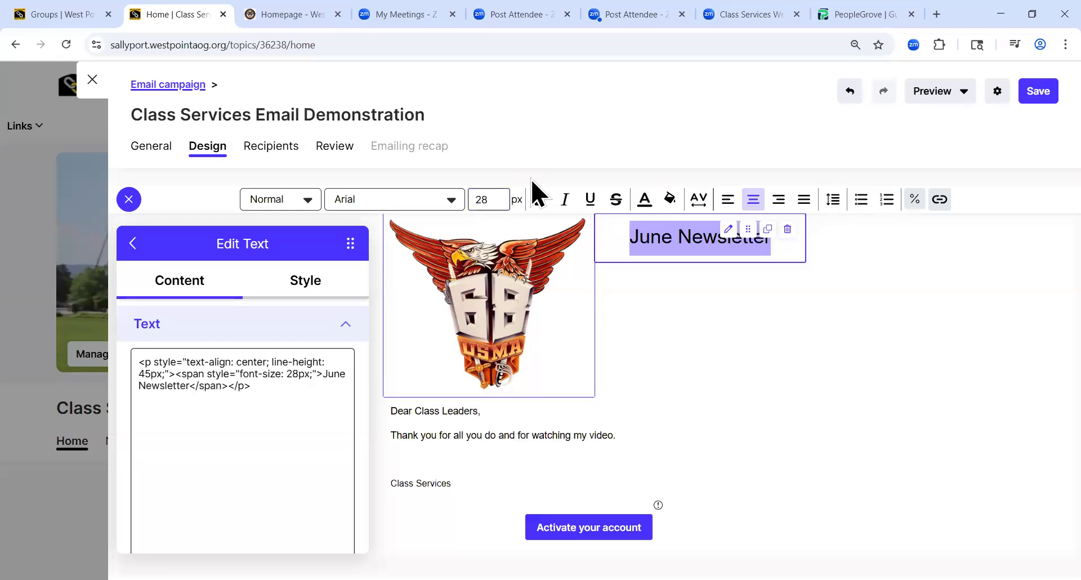
{"action": "left_click", "coordinate": [682, 279]}
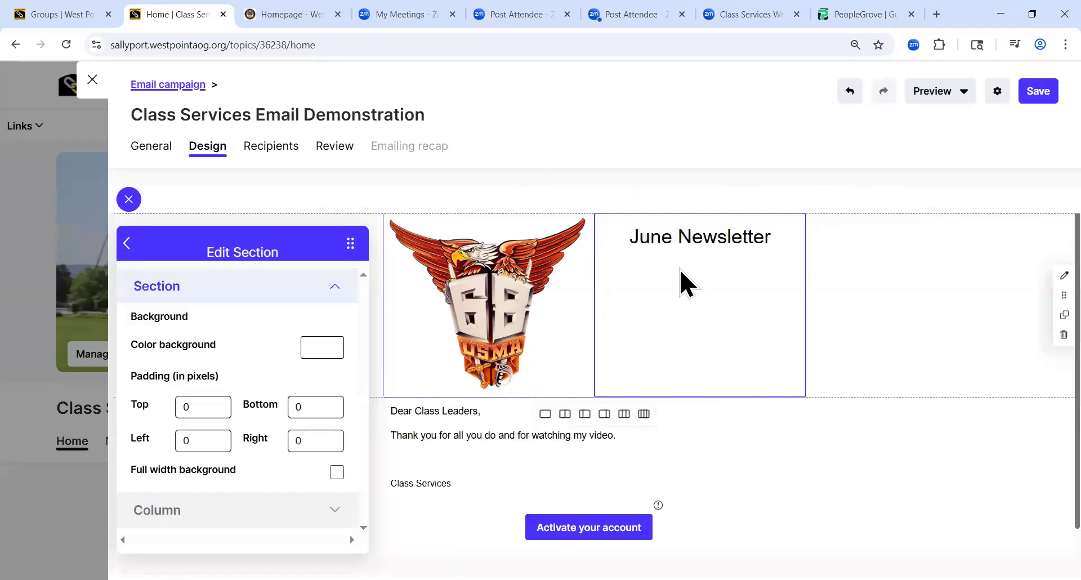
- Save the email design and check its mobile (375px) preview
{"action": "left_click", "coordinate": [1039, 107]}
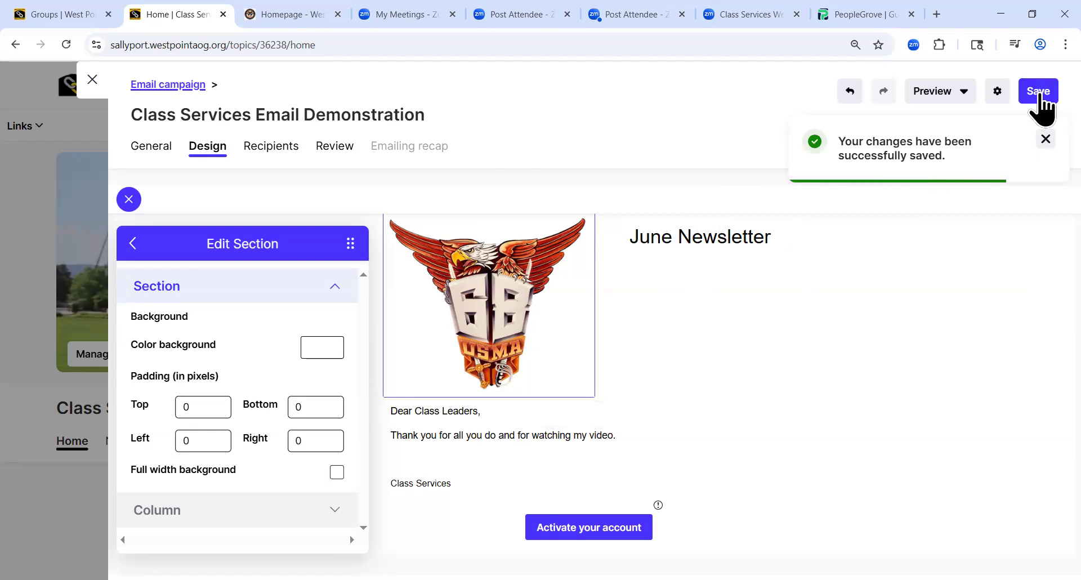
{"action": "left_click", "coordinate": [968, 95]}
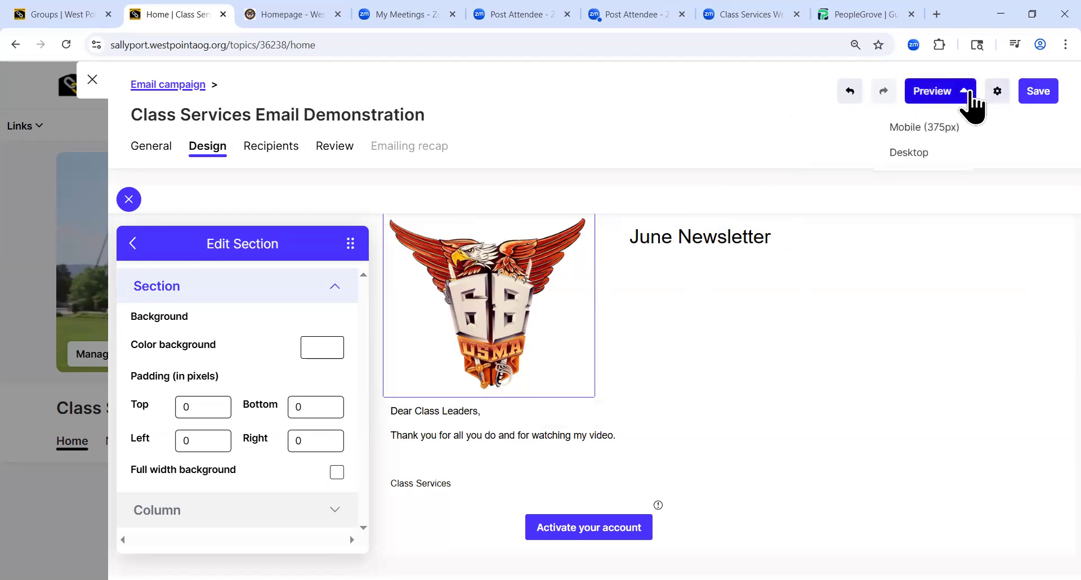
{"action": "left_click", "coordinate": [926, 135]}
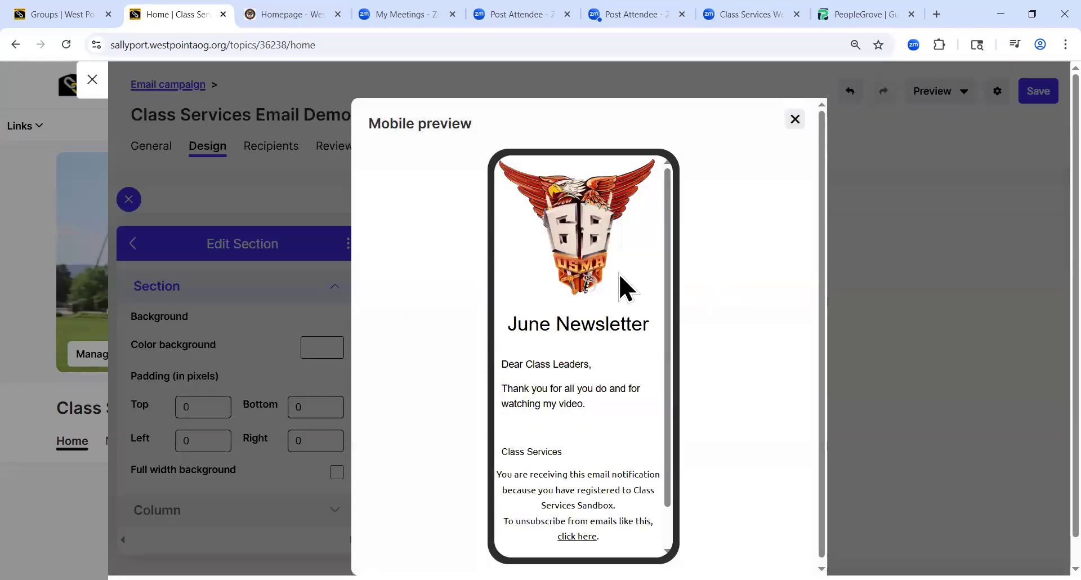
{"action": "left_click", "coordinate": [794, 119]}
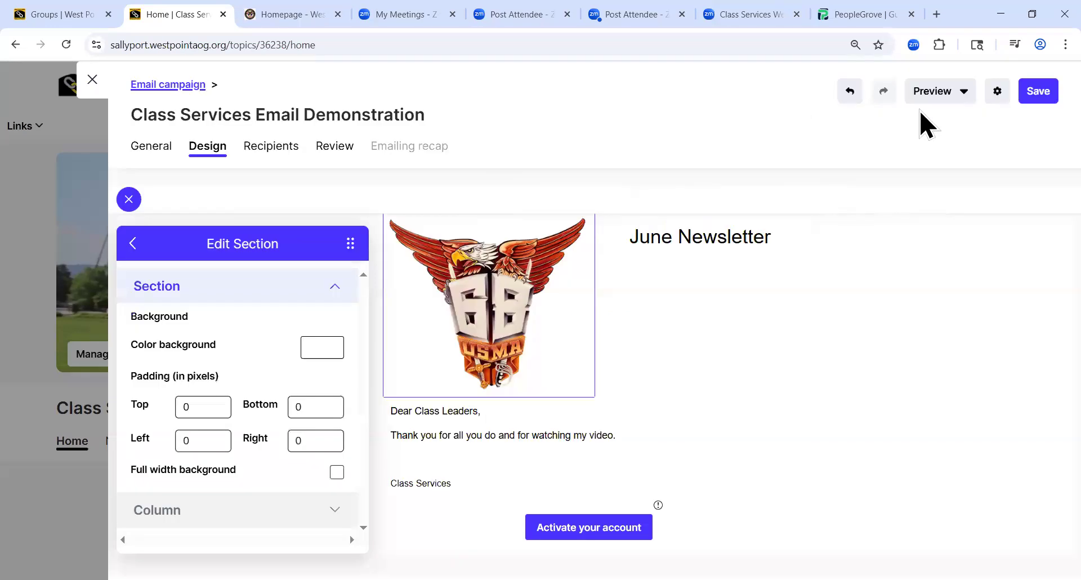
{"action": "left_click", "coordinate": [932, 96]}
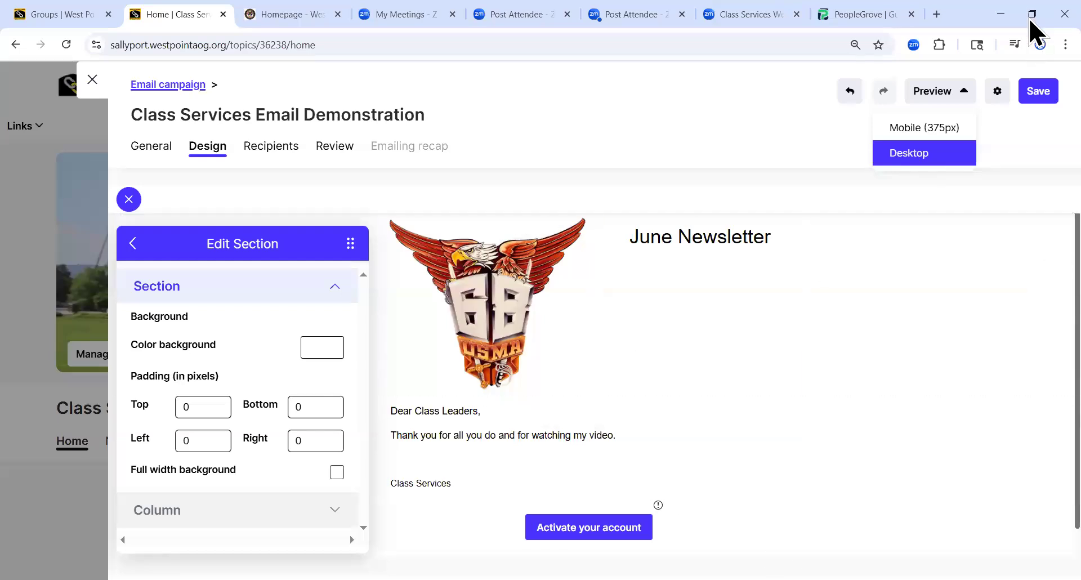
- Save the design again, hide the element editing panel, and go to the campaign's recipients stage
{"action": "left_click", "coordinate": [1039, 93]}
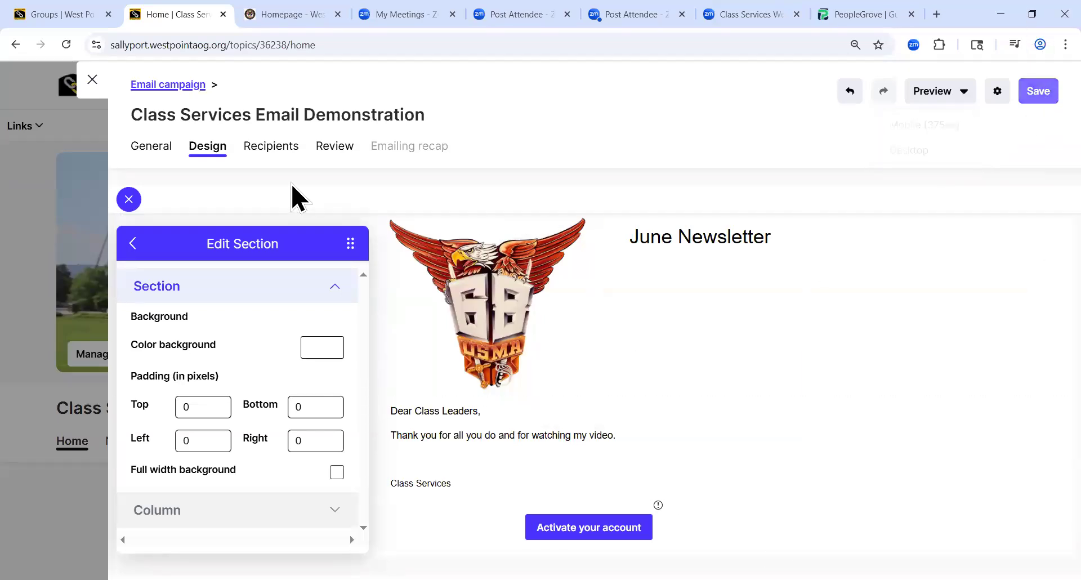
{"action": "left_click", "coordinate": [129, 203]}
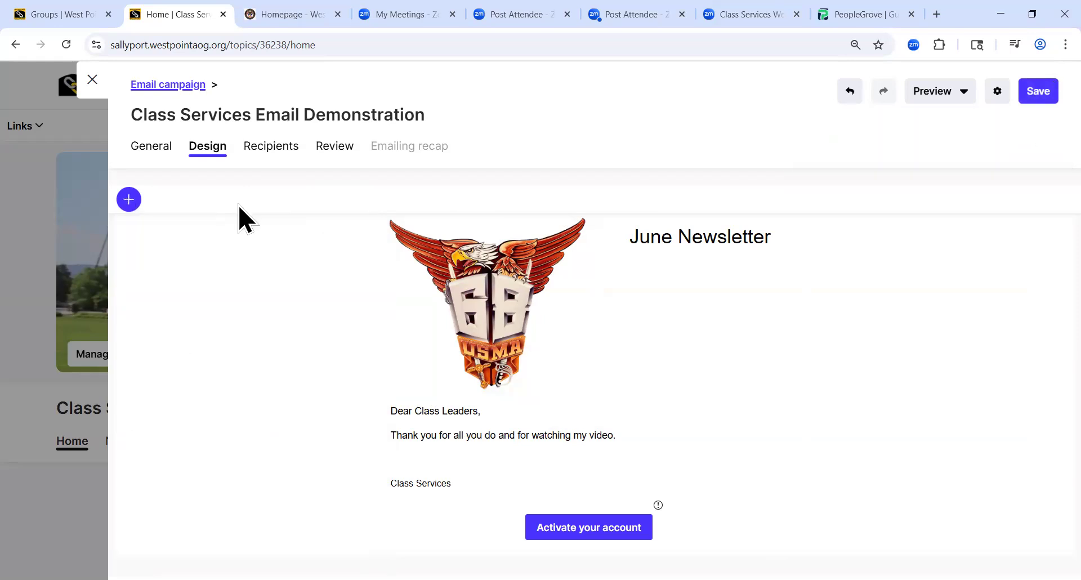
{"action": "left_click", "coordinate": [266, 164]}
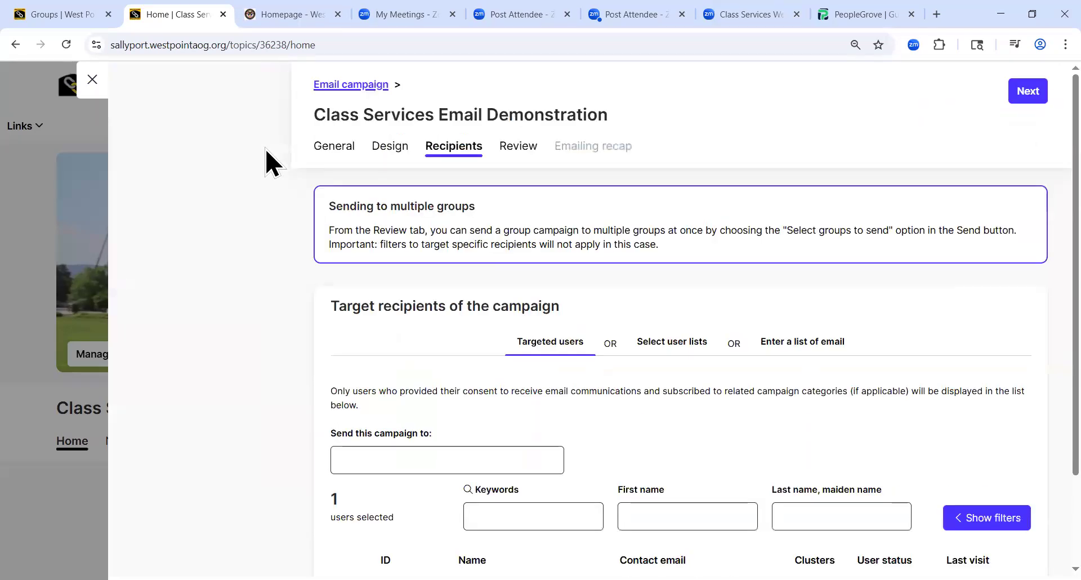
- Show the recipient filters for targeted users and examine the general criteria, including gender, age and user status
{"action": "scroll", "coordinate": [411, 422], "scroll_direction": "down", "scroll_amount": 2}
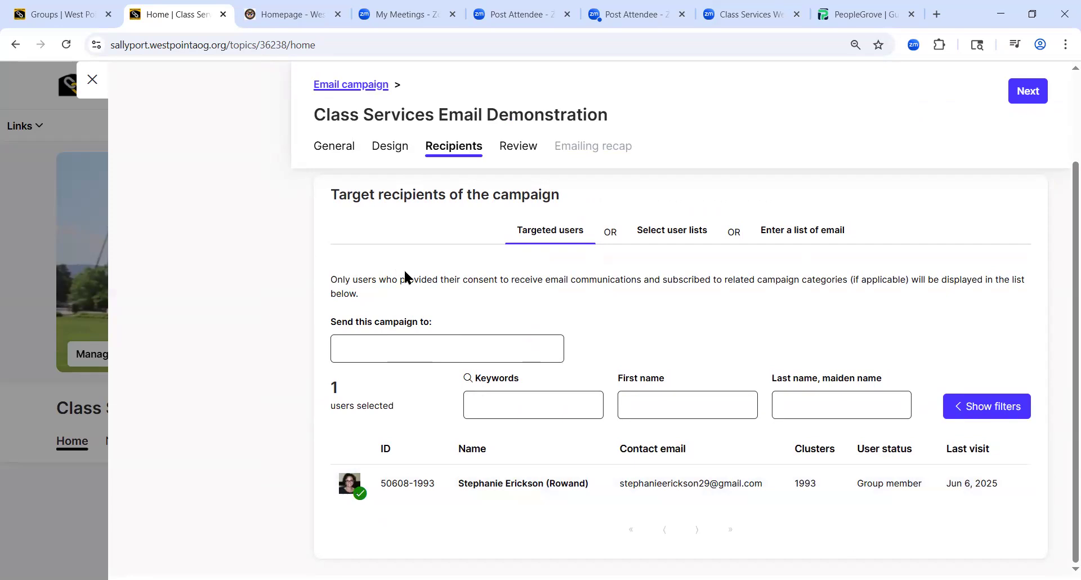
{"action": "left_click", "coordinate": [1011, 420]}
{"action": "scroll", "coordinate": [887, 403], "scroll_direction": "down", "scroll_amount": 2}
{"action": "scroll", "coordinate": [887, 402], "scroll_direction": "down", "scroll_amount": 7}
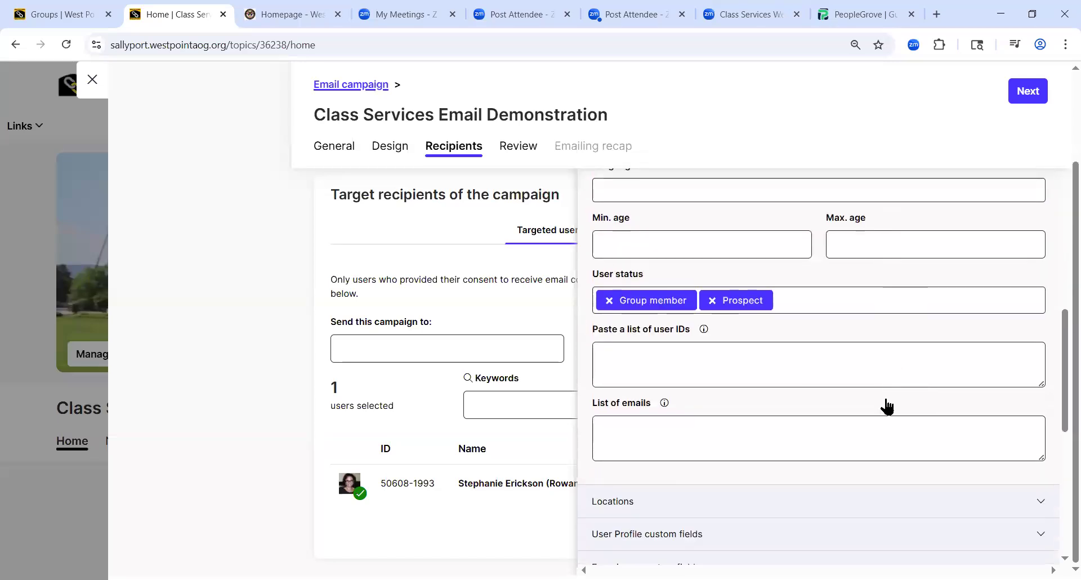
{"action": "scroll", "coordinate": [886, 406], "scroll_direction": "up", "scroll_amount": 4}
{"action": "left_click", "coordinate": [796, 294]}
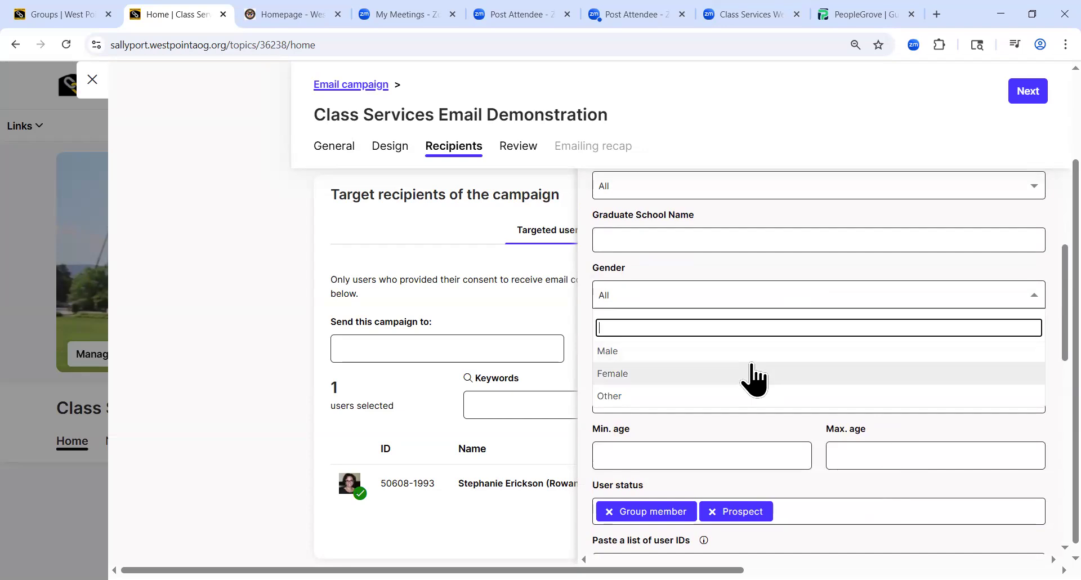
{"action": "left_click", "coordinate": [473, 296]}
{"action": "scroll", "coordinate": [875, 358], "scroll_direction": "down", "scroll_amount": 3}
{"action": "scroll", "coordinate": [875, 358], "scroll_direction": "down", "scroll_amount": 5}
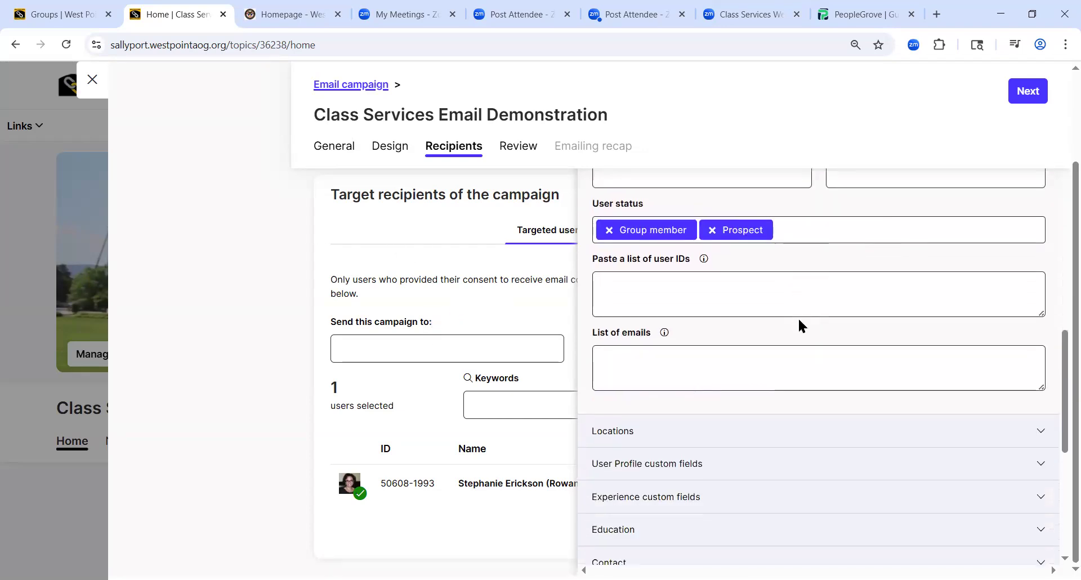
- Expand the User Profile custom fields filters and examine the available Constituency Code options
{"action": "left_click", "coordinate": [702, 401]}
{"action": "scroll", "coordinate": [703, 414], "scroll_direction": "down", "scroll_amount": 6}
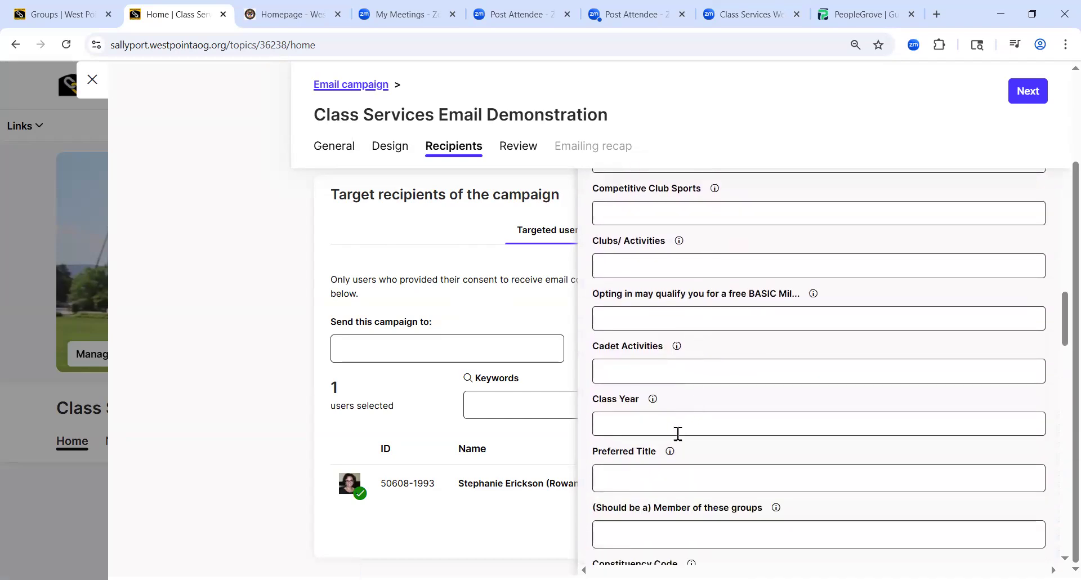
{"action": "scroll", "coordinate": [676, 442], "scroll_direction": "down", "scroll_amount": 3}
{"action": "left_click", "coordinate": [674, 447]}
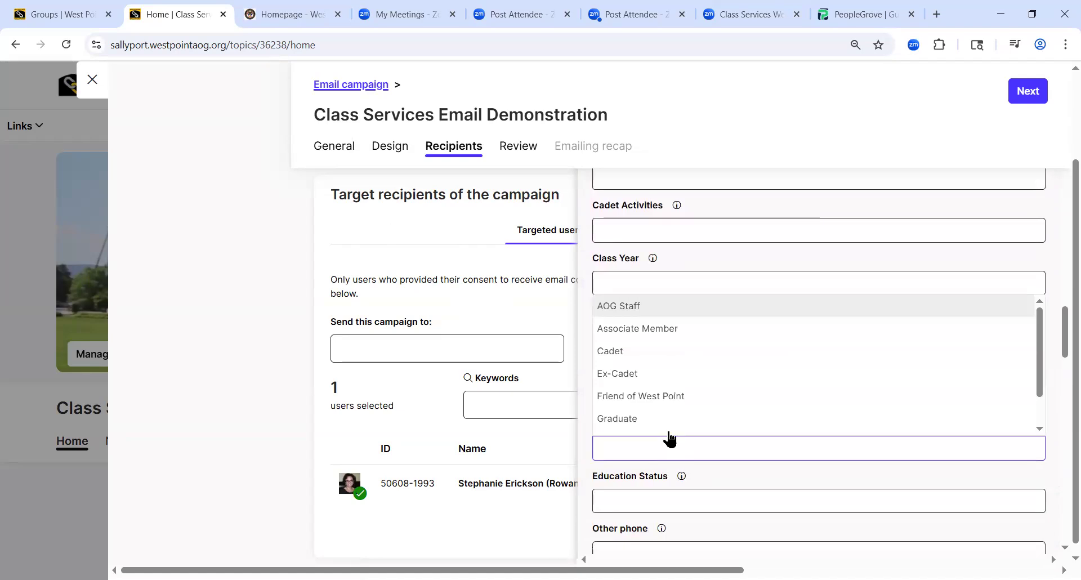
{"action": "scroll", "coordinate": [676, 394], "scroll_direction": "down", "scroll_amount": 1}
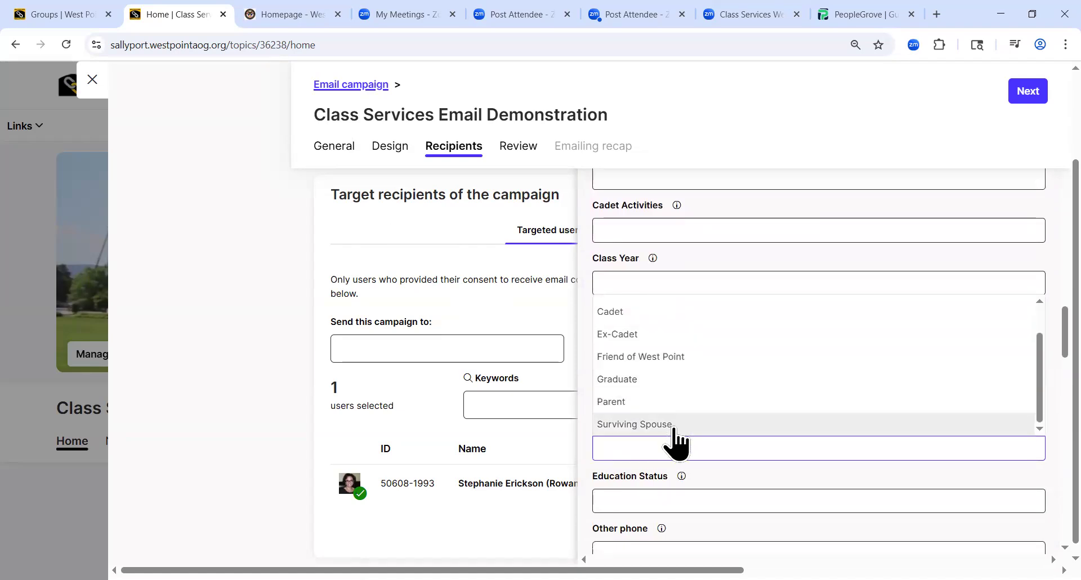
{"action": "scroll", "coordinate": [664, 411], "scroll_direction": "up", "scroll_amount": 4}
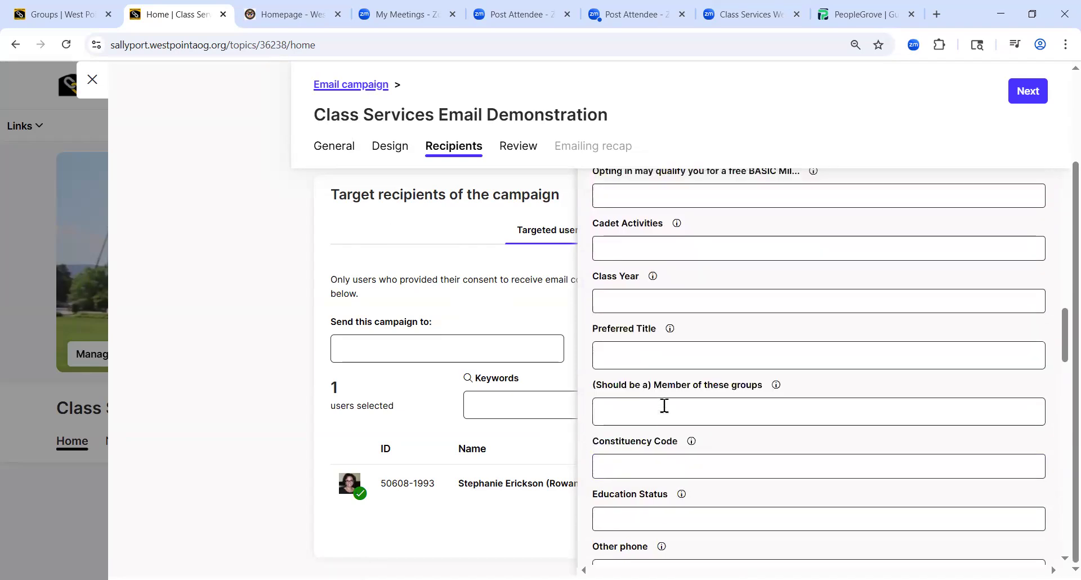
{"action": "scroll", "coordinate": [658, 390], "scroll_direction": "up", "scroll_amount": 4}
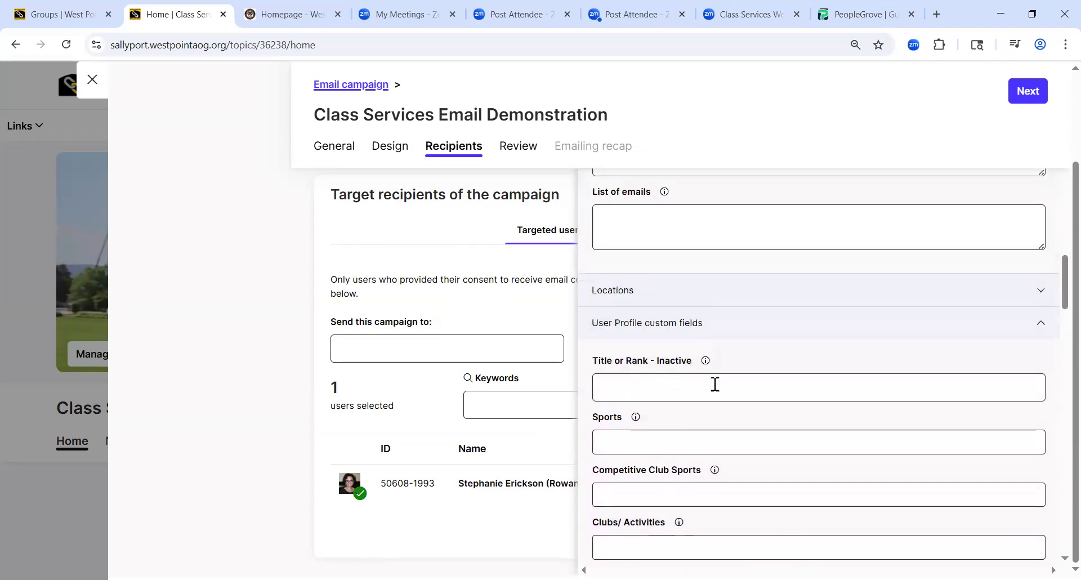
- Examine the Cadet Company at Graduation filter options and close the recipient filters without setting any
{"action": "scroll", "coordinate": [715, 385], "scroll_direction": "down", "scroll_amount": 3}
{"action": "scroll", "coordinate": [710, 341], "scroll_direction": "down", "scroll_amount": 5}
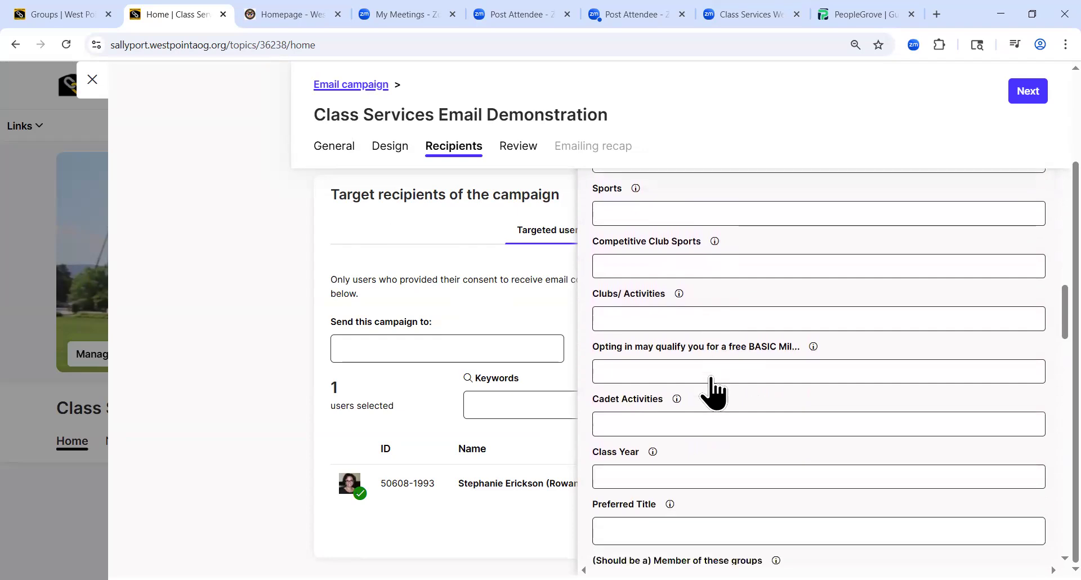
{"action": "scroll", "coordinate": [711, 381], "scroll_direction": "down", "scroll_amount": 4}
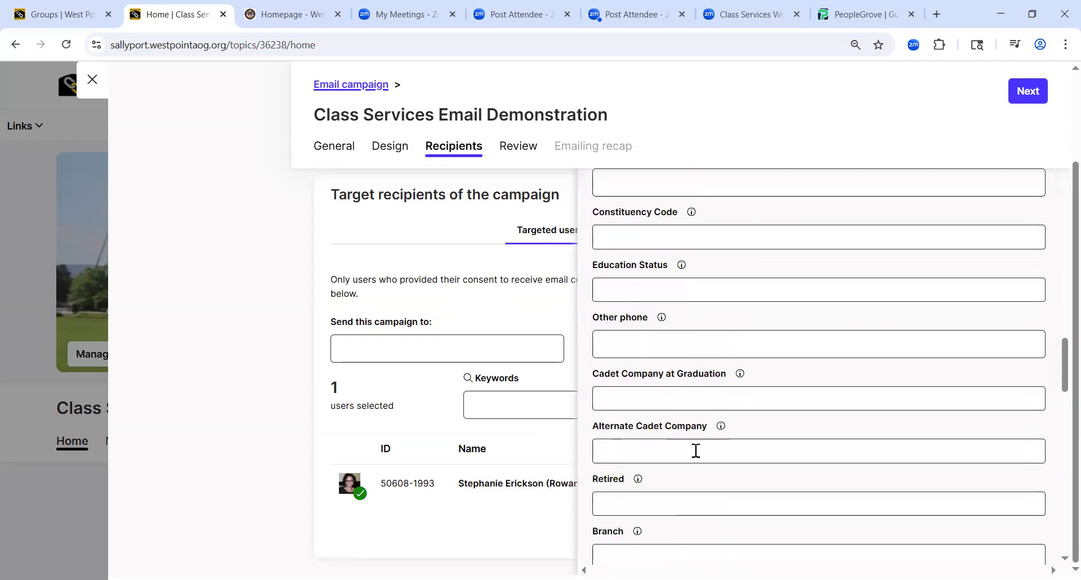
{"action": "left_click", "coordinate": [685, 400]}
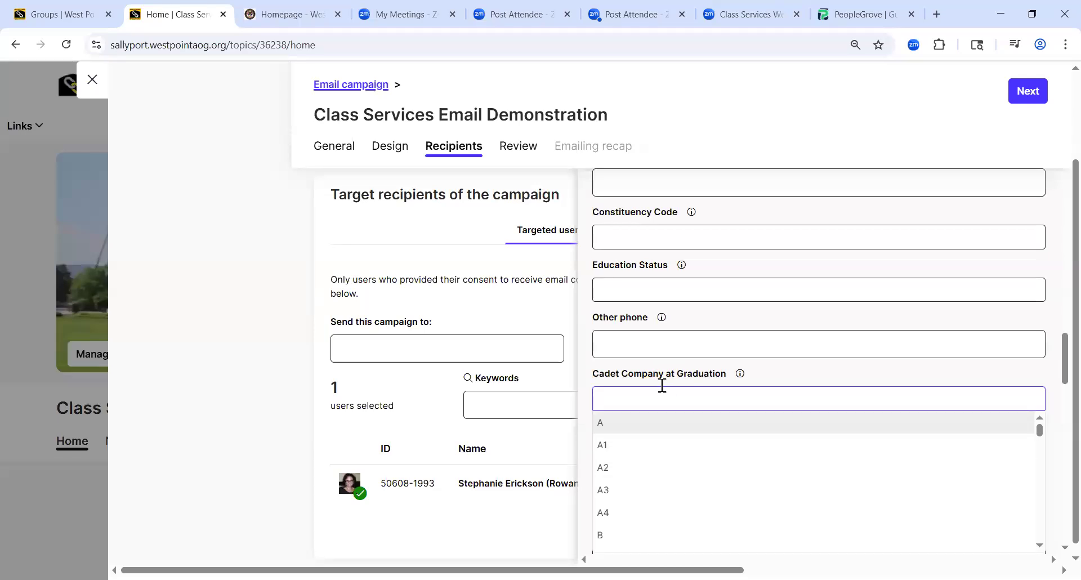
{"action": "left_click", "coordinate": [432, 250]}
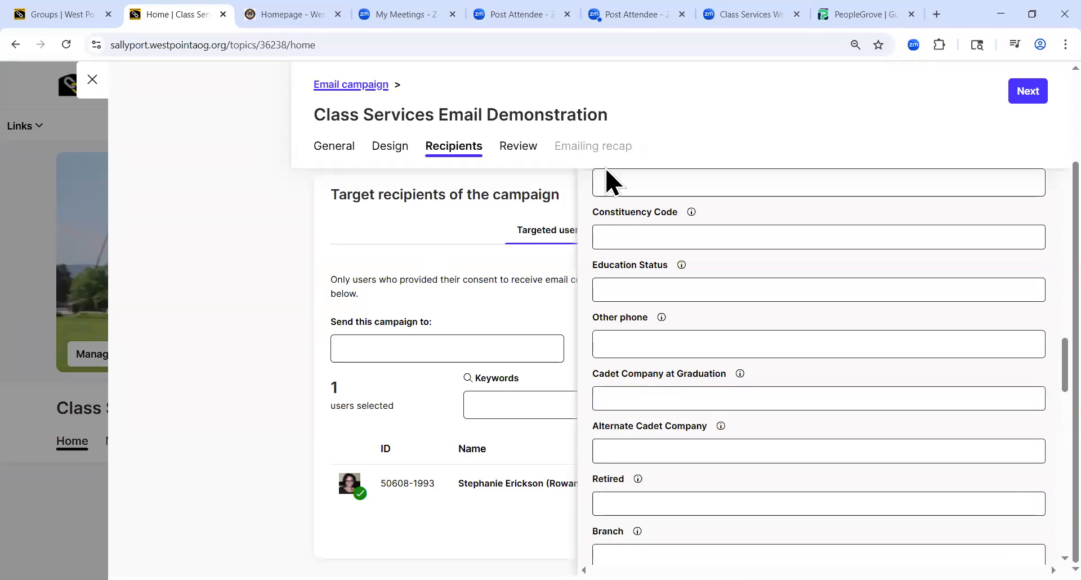
{"action": "scroll", "coordinate": [753, 300], "scroll_direction": "up", "scroll_amount": 15}
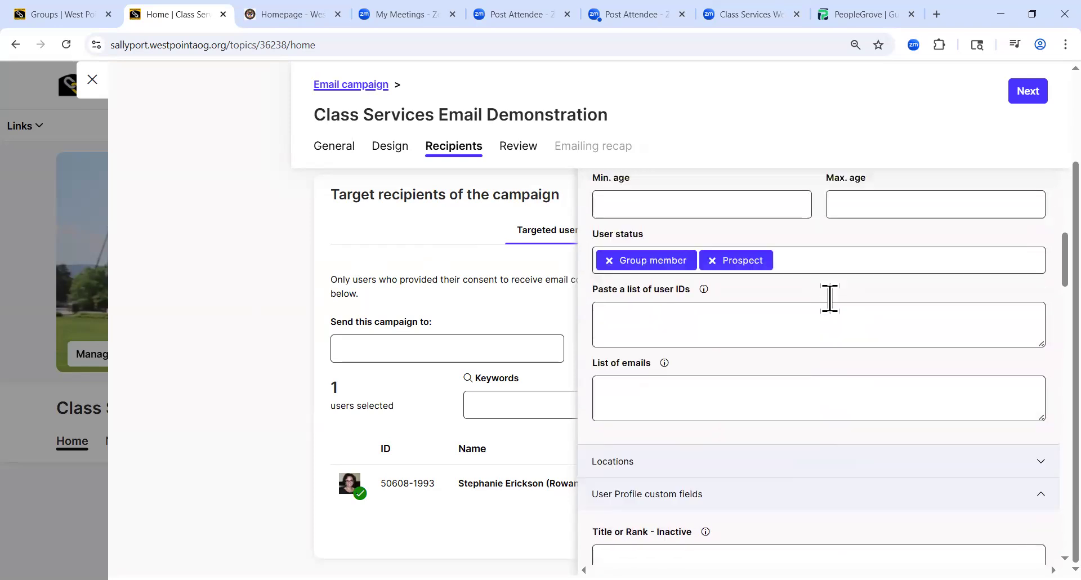
{"action": "left_click", "coordinate": [1018, 223]}
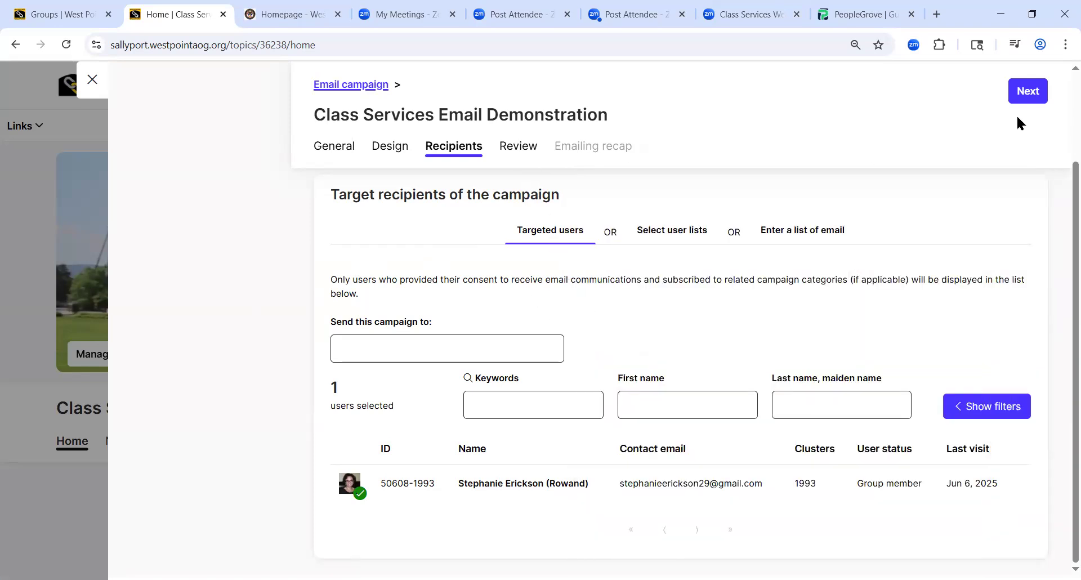
- Go to the campaign's review stage and check the recipient summary and email preview
{"action": "left_click", "coordinate": [524, 147]}
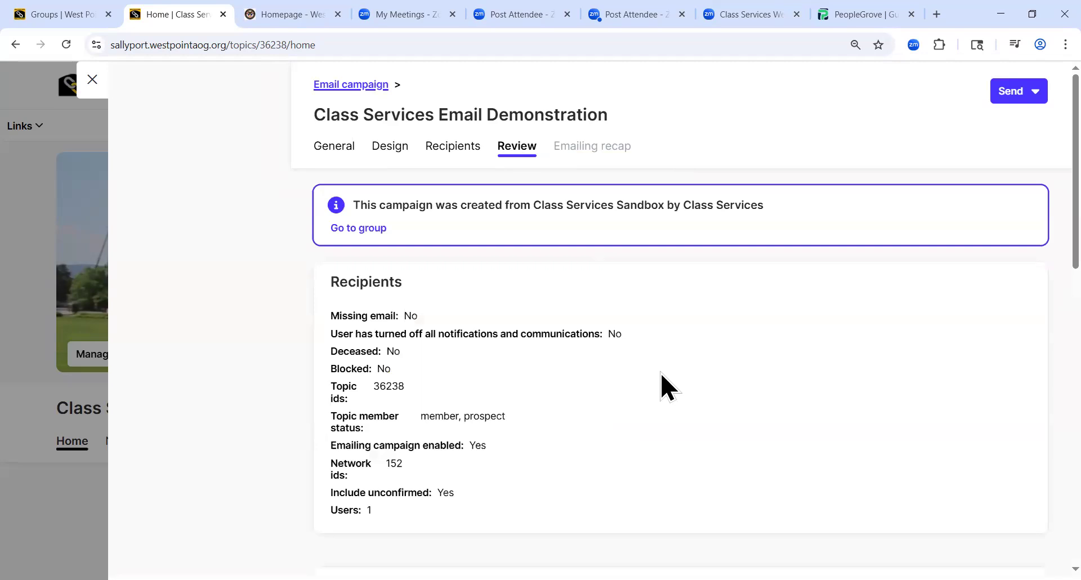
{"action": "scroll", "coordinate": [667, 388], "scroll_direction": "down", "scroll_amount": 8}
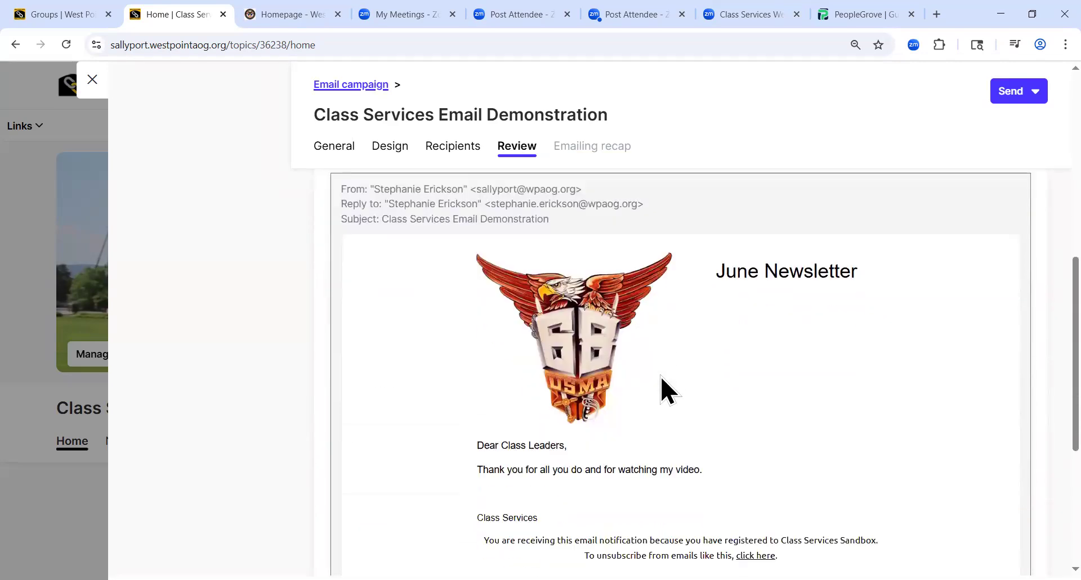
{"action": "scroll", "coordinate": [665, 292], "scroll_direction": "down", "scroll_amount": 2}
{"action": "scroll", "coordinate": [692, 350], "scroll_direction": "up", "scroll_amount": 5}
{"action": "scroll", "coordinate": [690, 349], "scroll_direction": "down", "scroll_amount": 3}
{"action": "scroll", "coordinate": [691, 357], "scroll_direction": "up", "scroll_amount": 3}
{"action": "scroll", "coordinate": [691, 356], "scroll_direction": "up", "scroll_amount": 3}
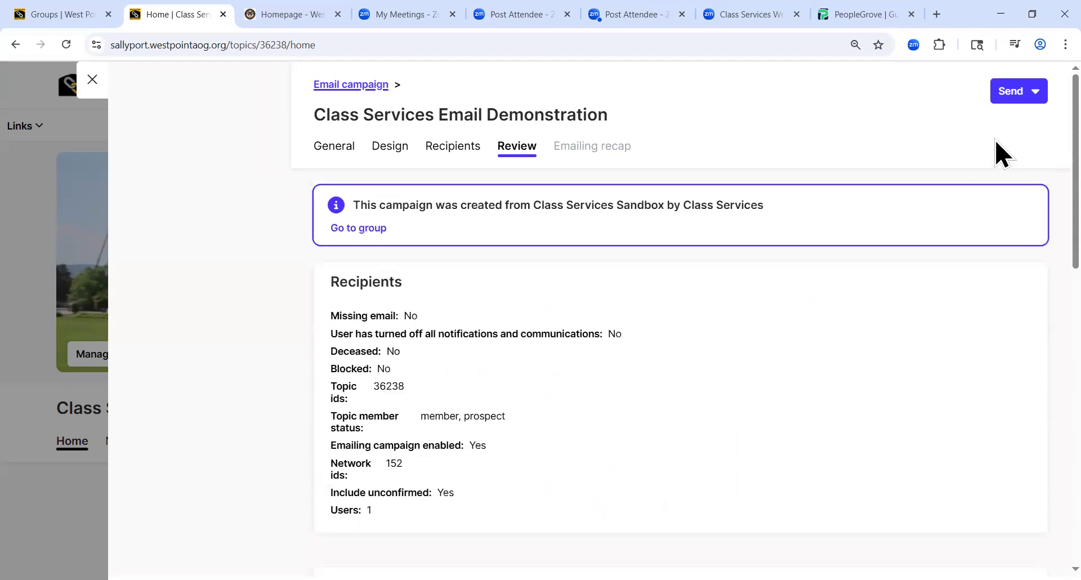
- Look over the campaign's send options and the test email form, and cancel the form without sending a test
{"action": "left_click", "coordinate": [1035, 92]}
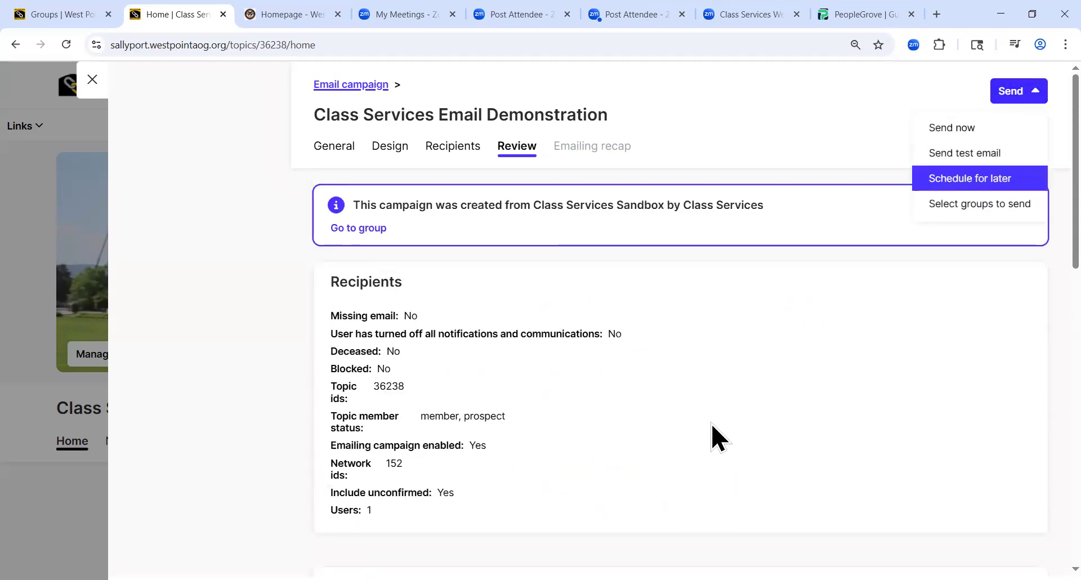
{"action": "scroll", "coordinate": [712, 437], "scroll_direction": "down", "scroll_amount": 4}
{"action": "scroll", "coordinate": [709, 436], "scroll_direction": "up", "scroll_amount": 4}
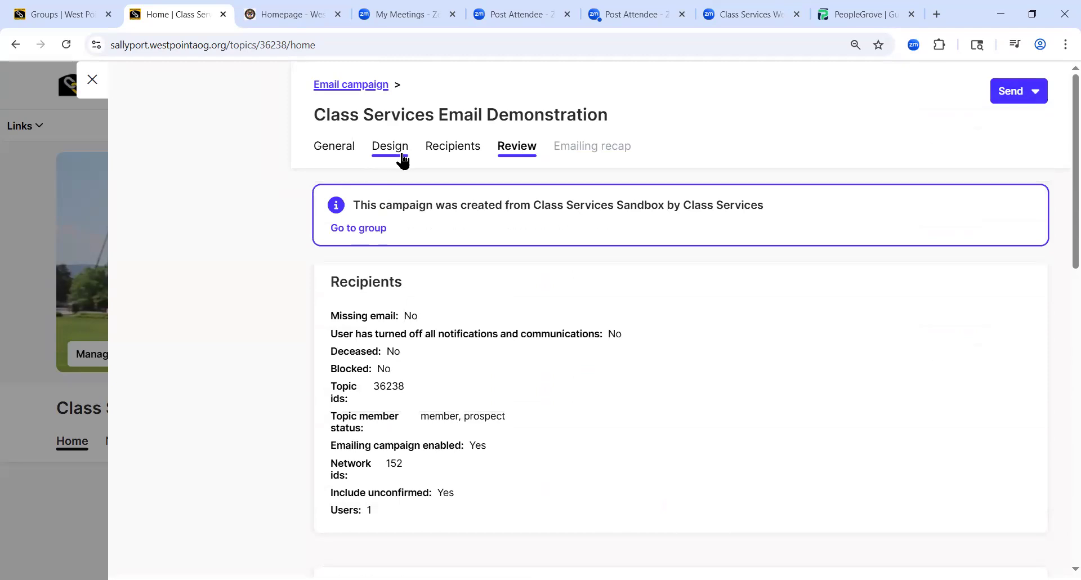
{"action": "left_click", "coordinate": [387, 153]}
{"action": "left_click", "coordinate": [1042, 97]}
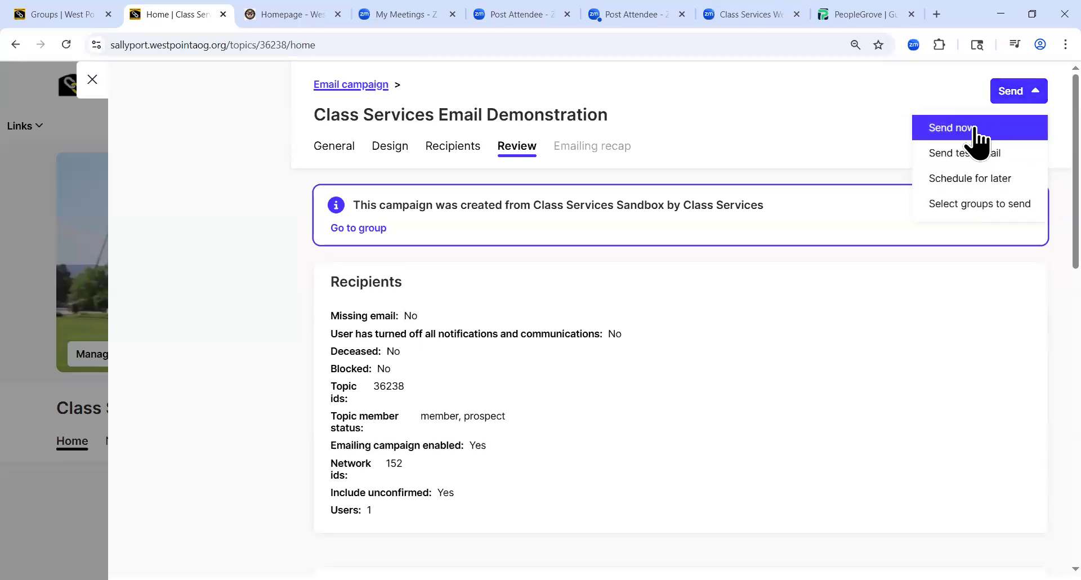
{"action": "left_click", "coordinate": [967, 164]}
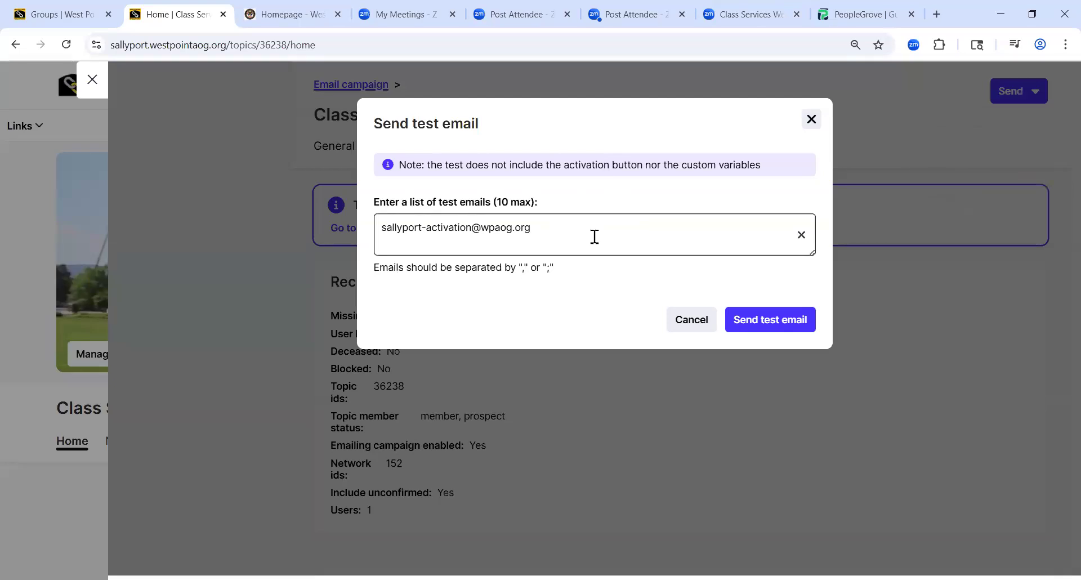
{"action": "left_click", "coordinate": [684, 319]}
- View the date, time and timezone settings for scheduling the campaign, and close them without saving
{"action": "left_click", "coordinate": [1019, 91]}
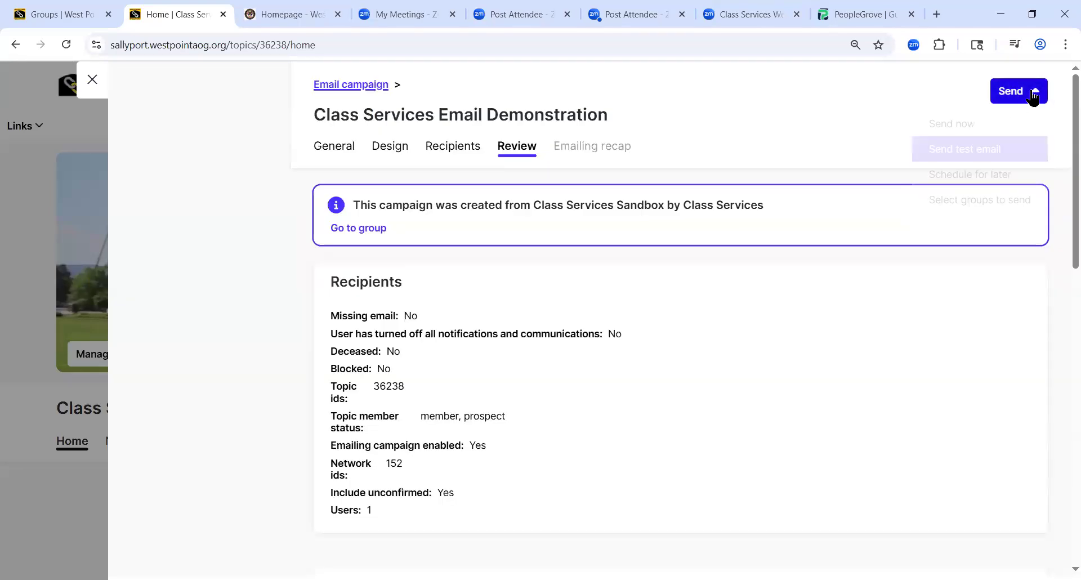
{"action": "left_click", "coordinate": [973, 181]}
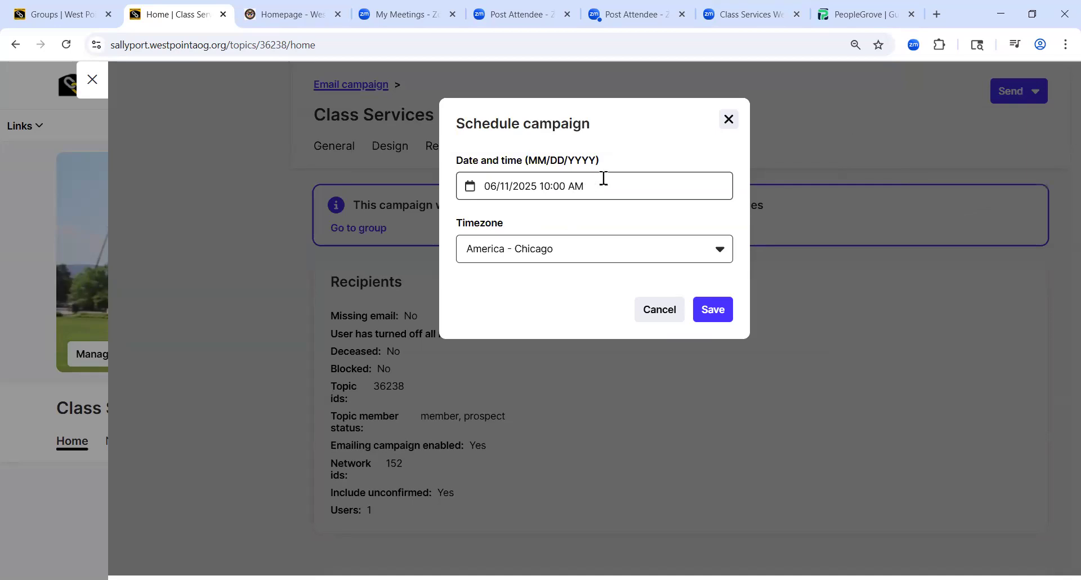
{"action": "left_click", "coordinate": [730, 121]}
{"action": "left_click", "coordinate": [730, 120]}
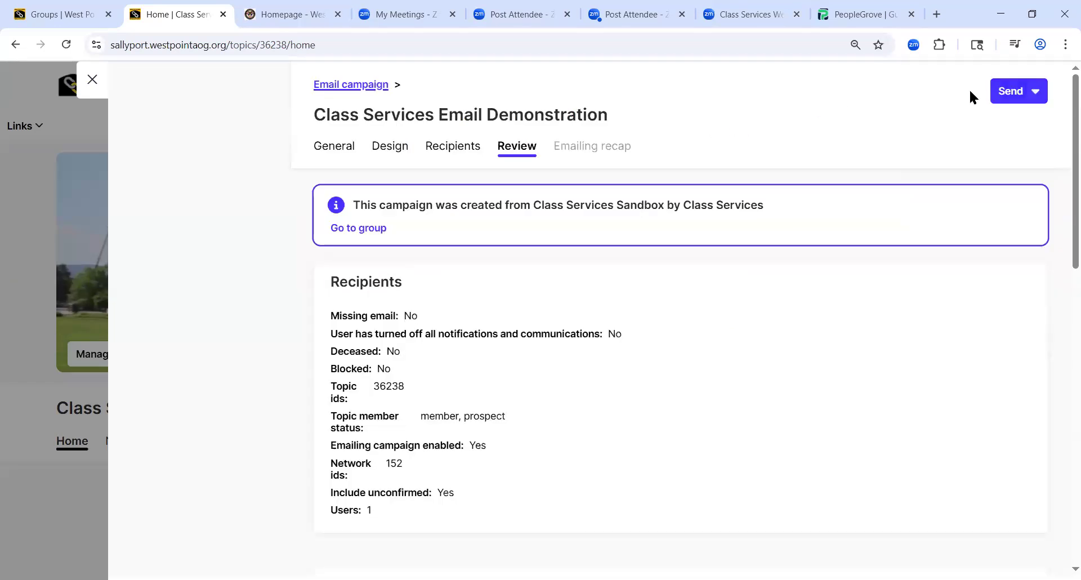
- Start sending the campaign immediately and stop at the send confirmation
{"action": "left_click", "coordinate": [1003, 96]}
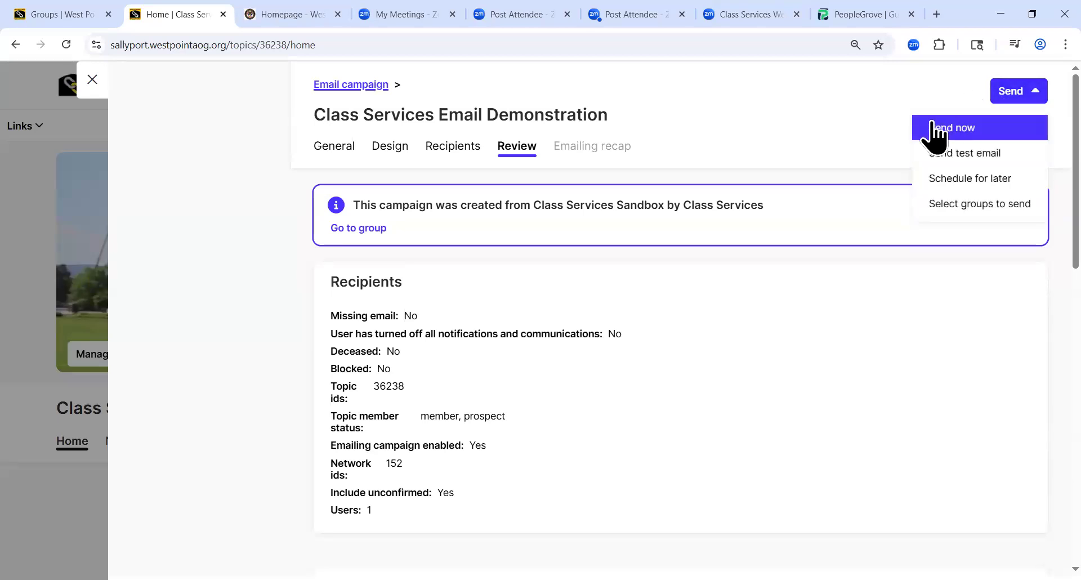
{"action": "left_click", "coordinate": [935, 127]}
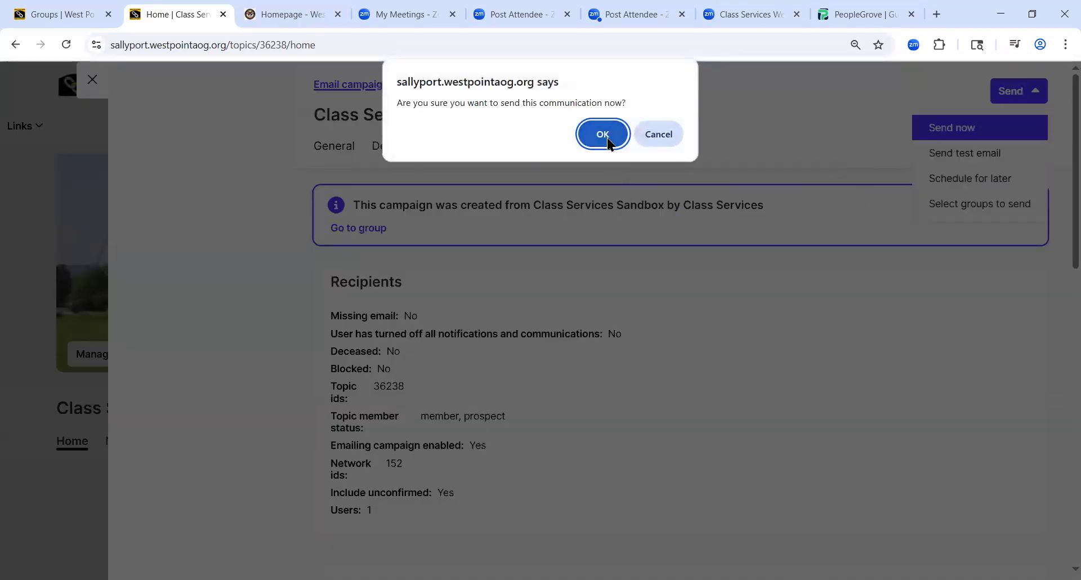
{"action": "left_click", "coordinate": [665, 137]}
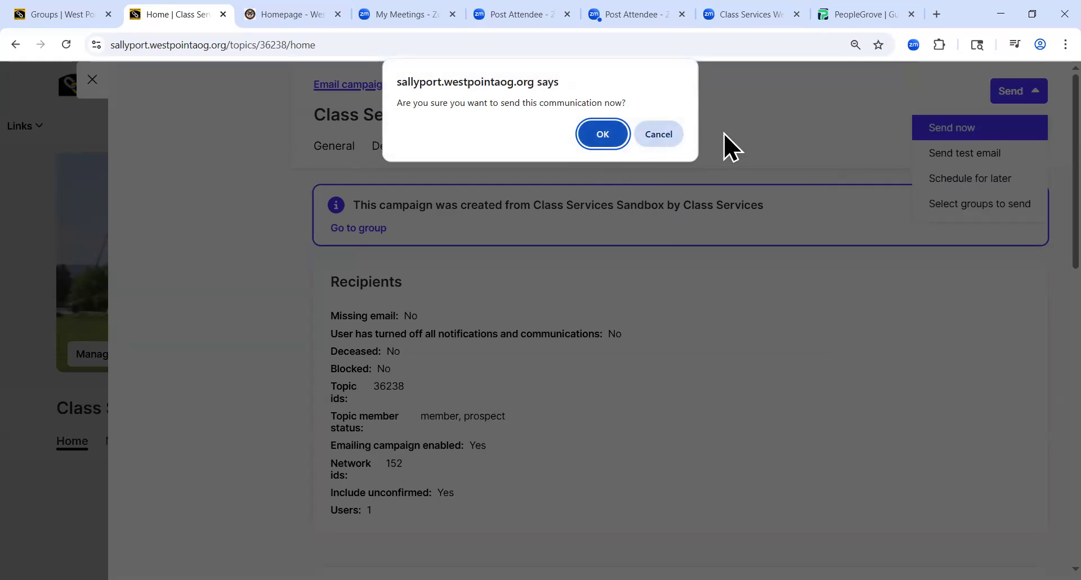